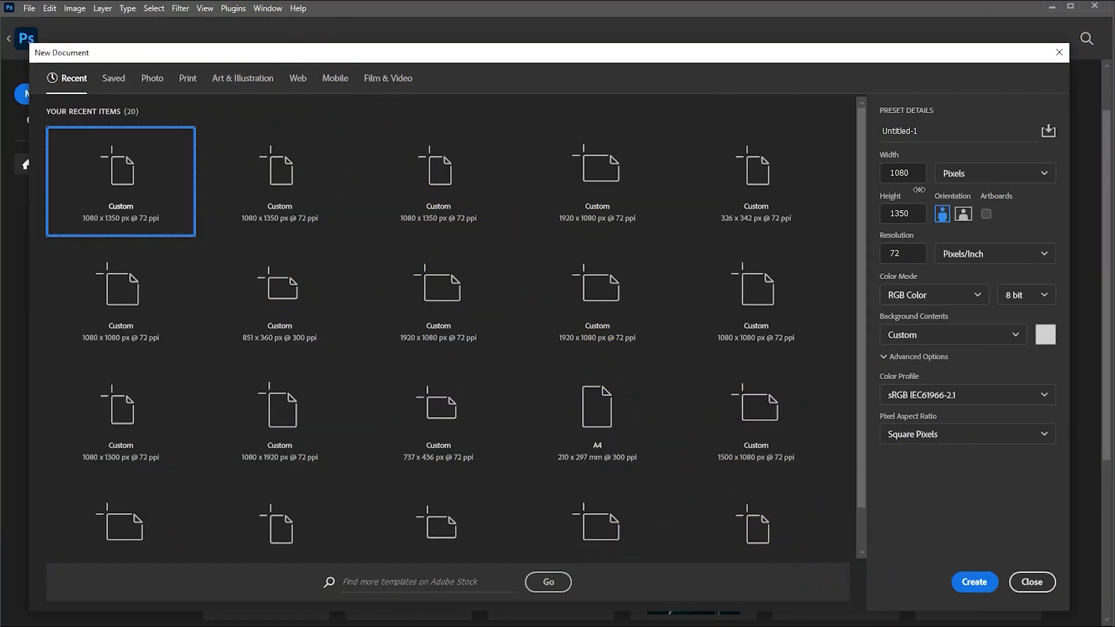
Step: Create a 1080 x 1350 px document at 72 ppi with a custom background color of cbcbcb
{"action": "left_click", "coordinate": [1048, 335]}
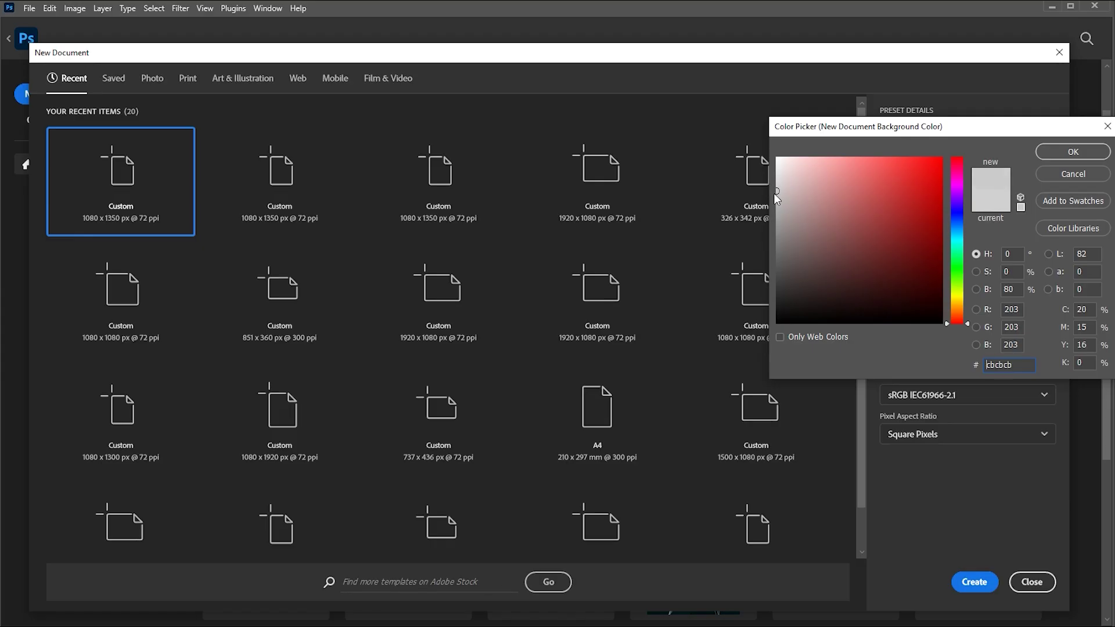
{"action": "left_click", "coordinate": [1063, 154]}
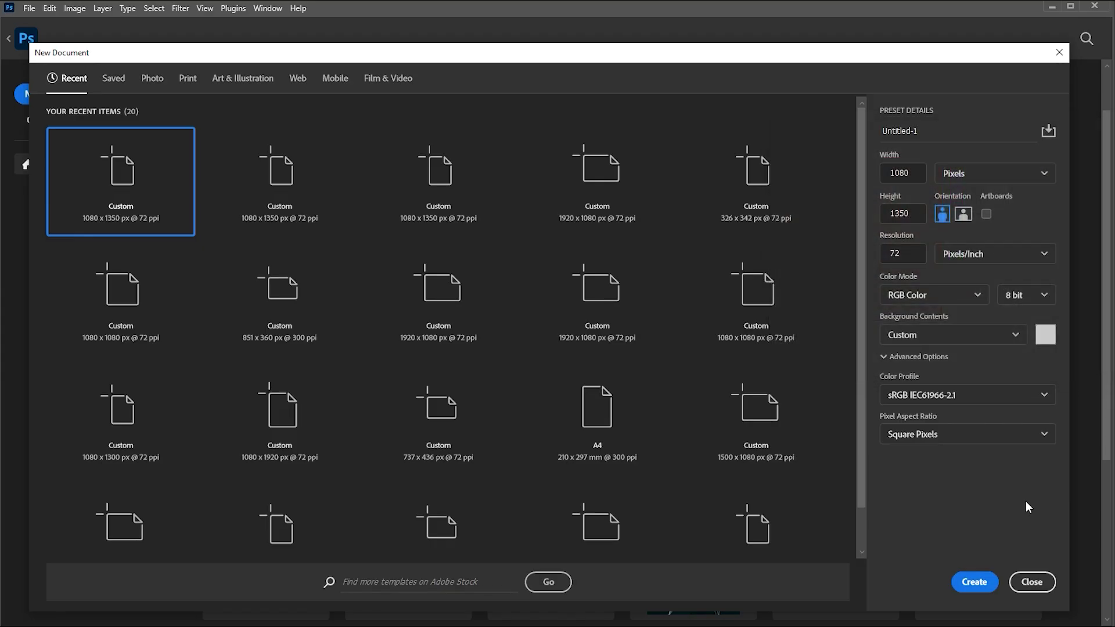
{"action": "left_click", "coordinate": [975, 581]}
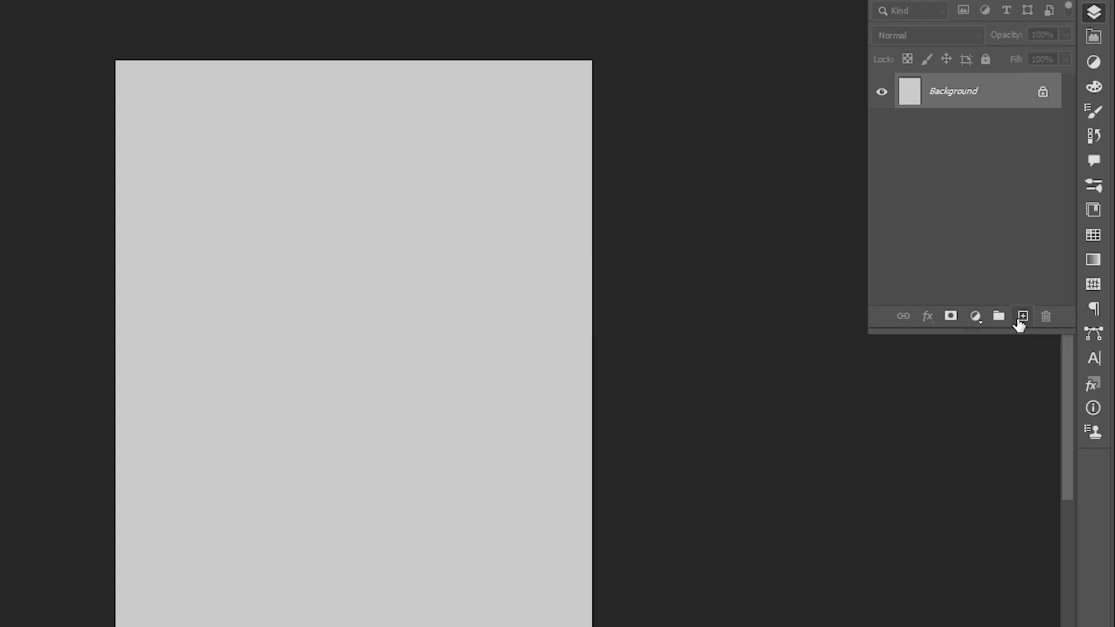
Step: Add a new layer and paint a soft white glow at the canvas center with a 1300 px Soft Round brush
{"action": "left_click", "coordinate": [1021, 320]}
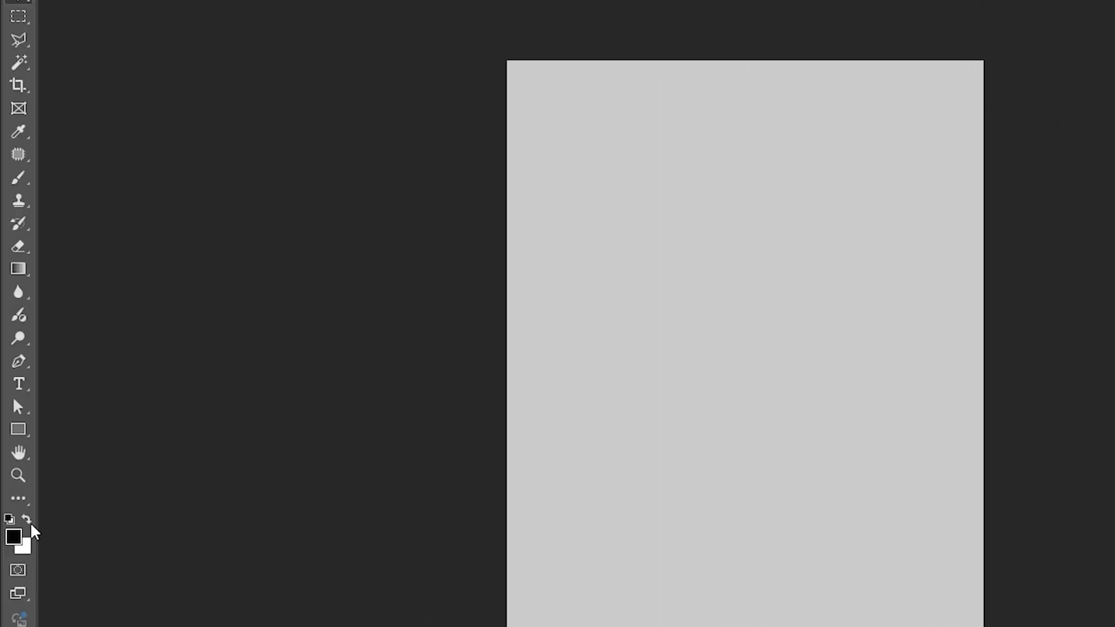
{"action": "left_click", "coordinate": [27, 519]}
{"action": "left_click", "coordinate": [11, 179]}
{"action": "left_click", "coordinate": [132, 45]}
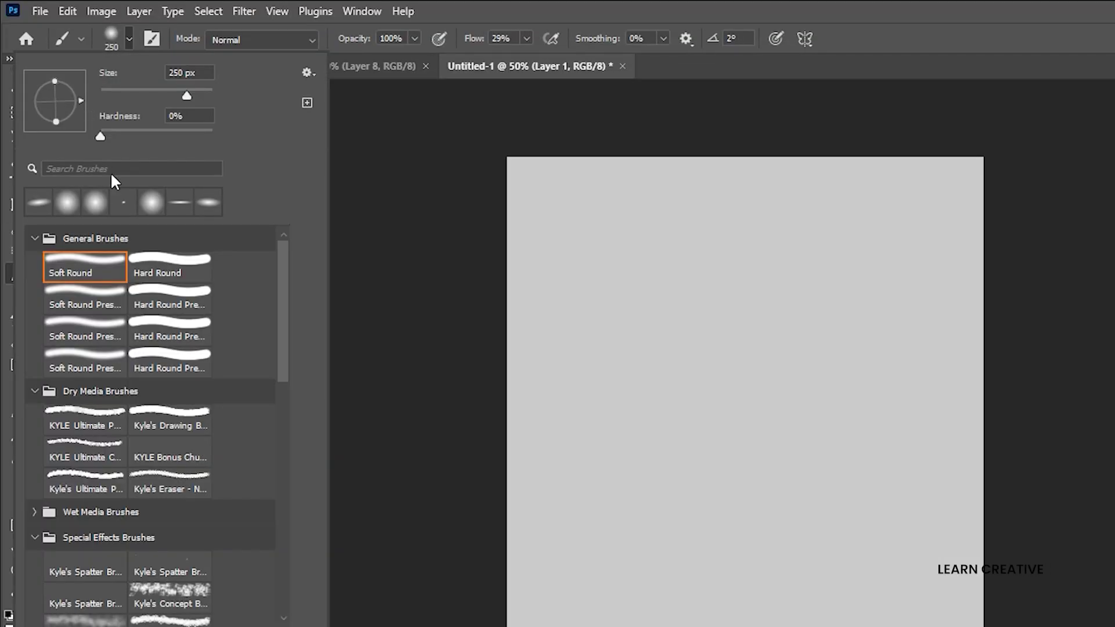
{"action": "left_click", "coordinate": [131, 38]}
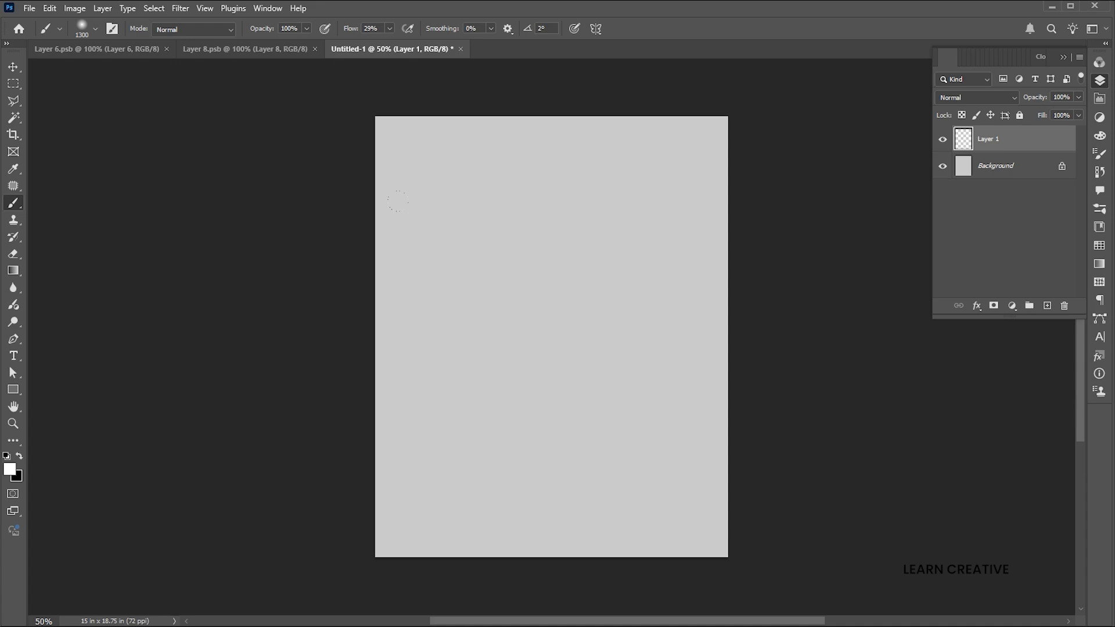
{"action": "left_click", "coordinate": [552, 352]}
{"action": "left_click", "coordinate": [551, 351]}
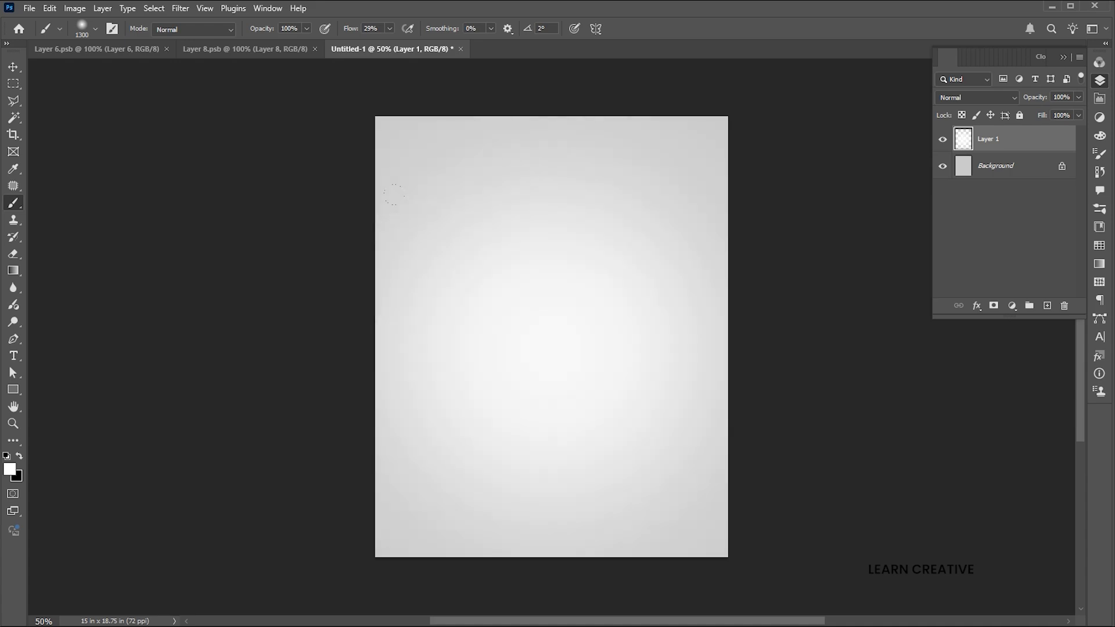
{"action": "key", "text": "v"}
Step: Place the embedded image 5f9053ff9e491c7f924ce268d0e1147a and scale it to 117.40% about its center
{"action": "left_click", "coordinate": [29, 8]}
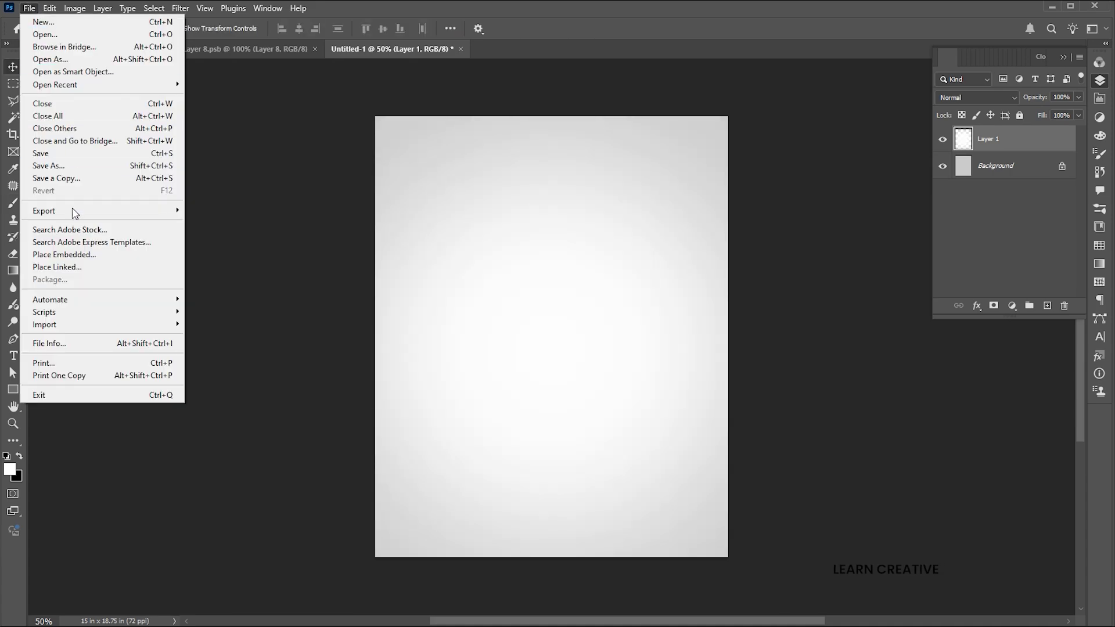
{"action": "left_click", "coordinate": [76, 256]}
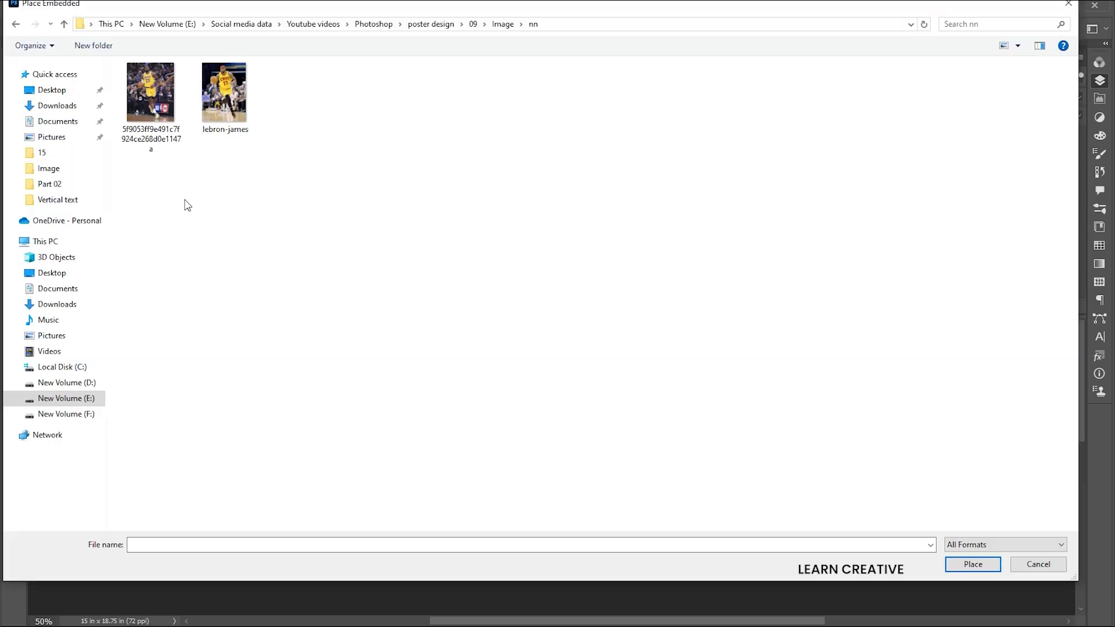
{"action": "left_click", "coordinate": [166, 92]}
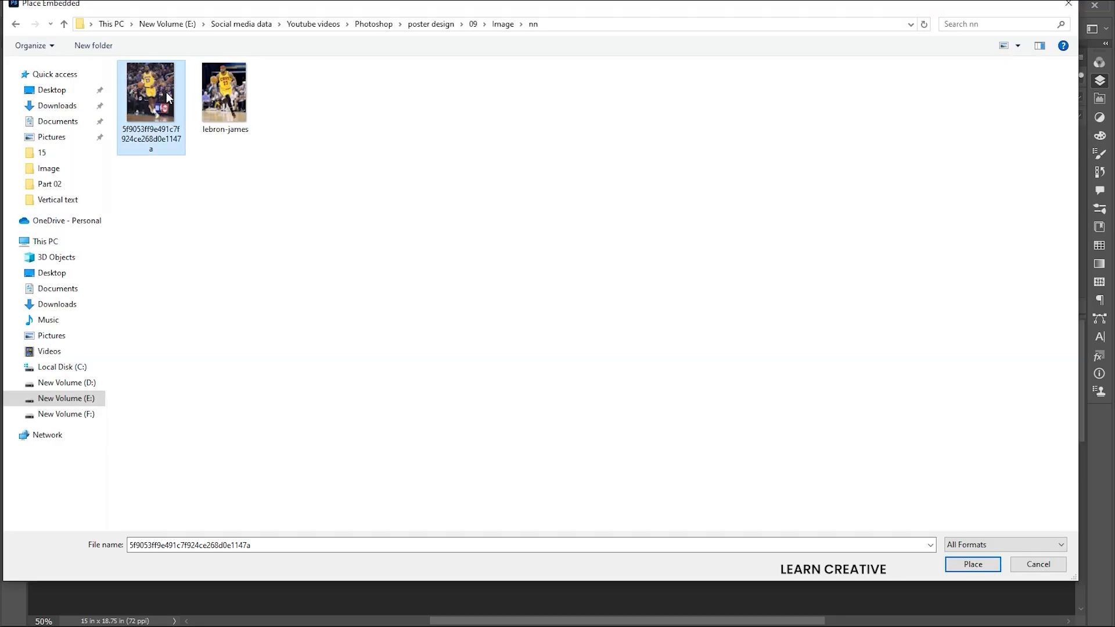
{"action": "left_click", "coordinate": [973, 564]}
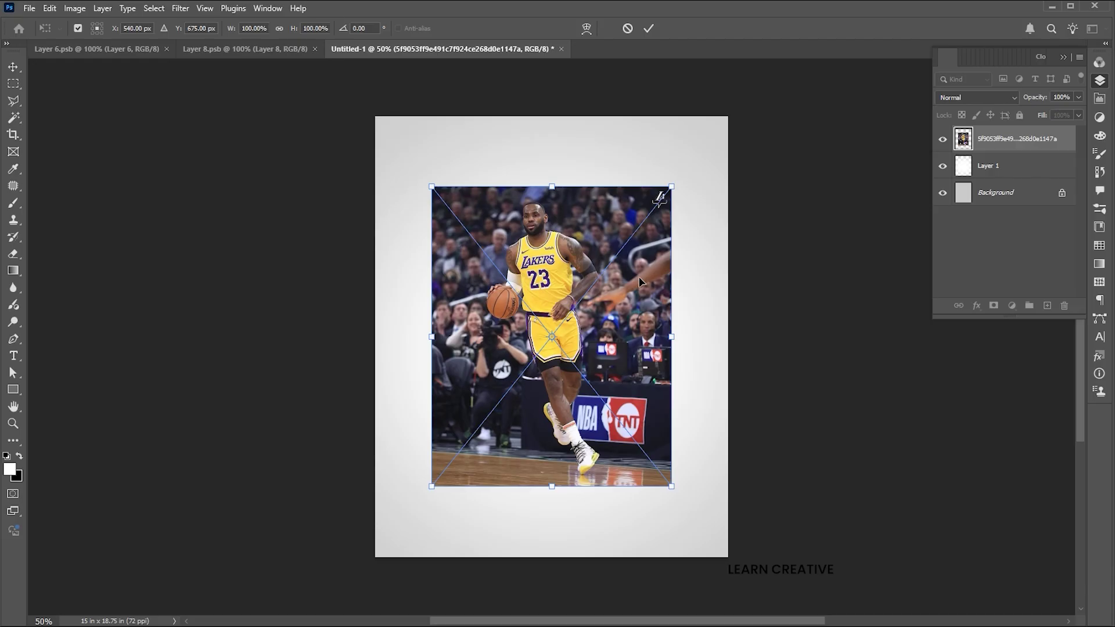
{"action": "left_click_drag", "start_coordinate": [669, 184], "coordinate": [691, 160]}
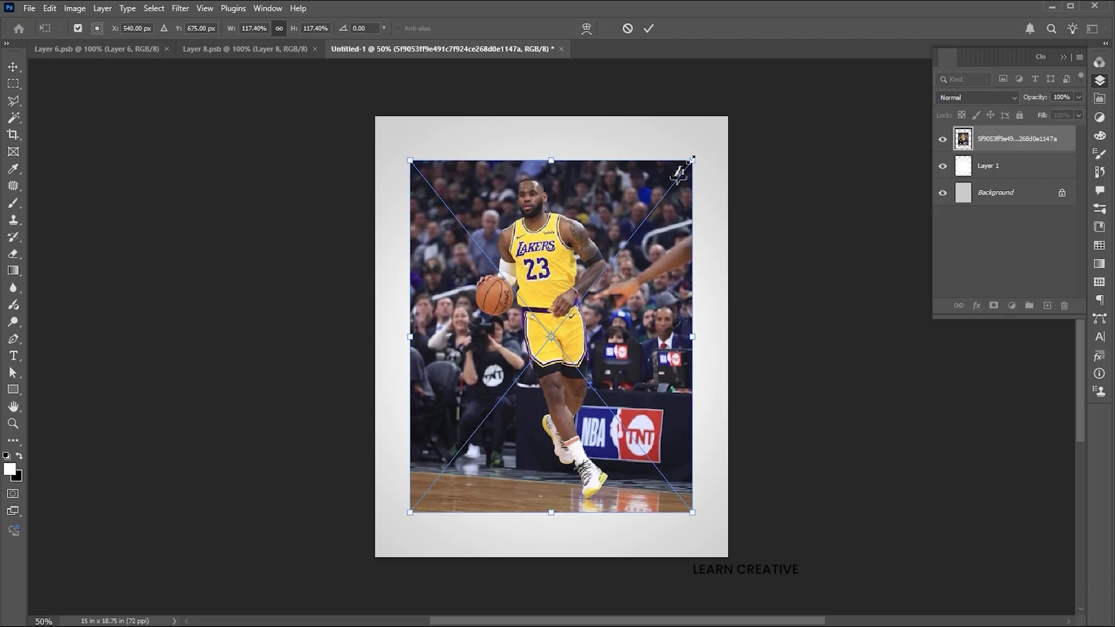
{"action": "key", "text": "Return"}
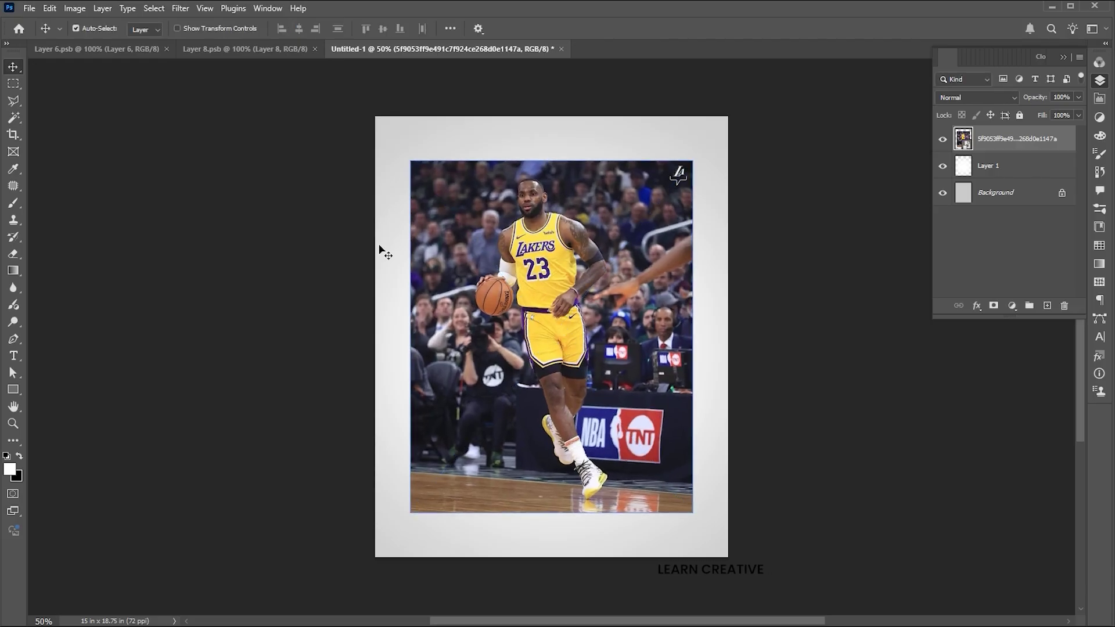
Step: Select the basketball player as the subject and subtract the background gap between the ball arm and the torso with the Polygonal Lasso
{"action": "left_click", "coordinate": [155, 8]}
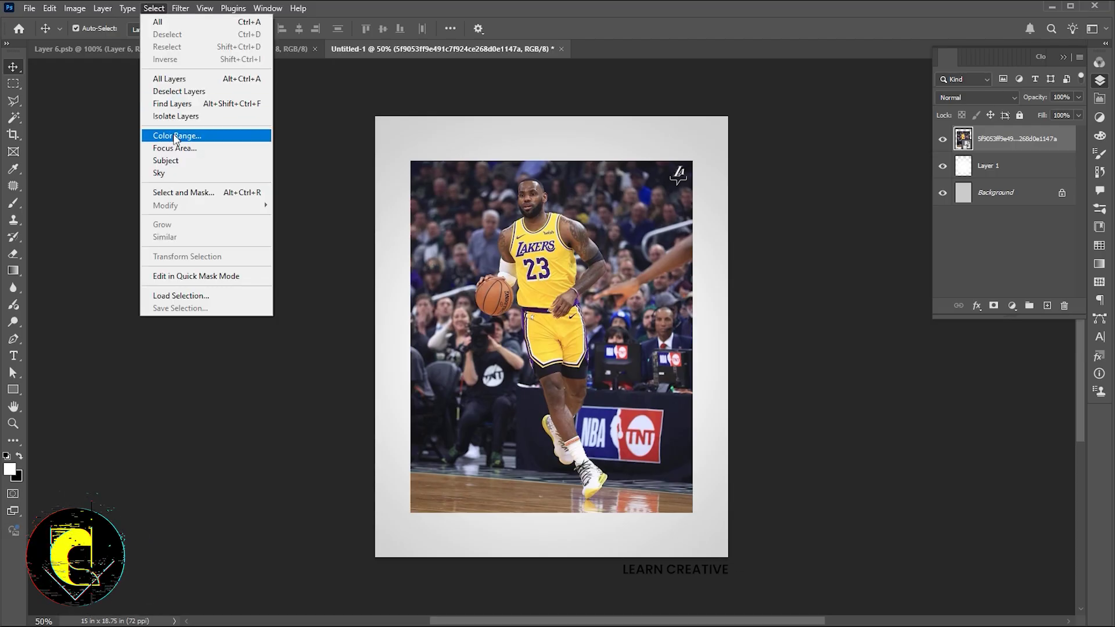
{"action": "left_click", "coordinate": [168, 161]}
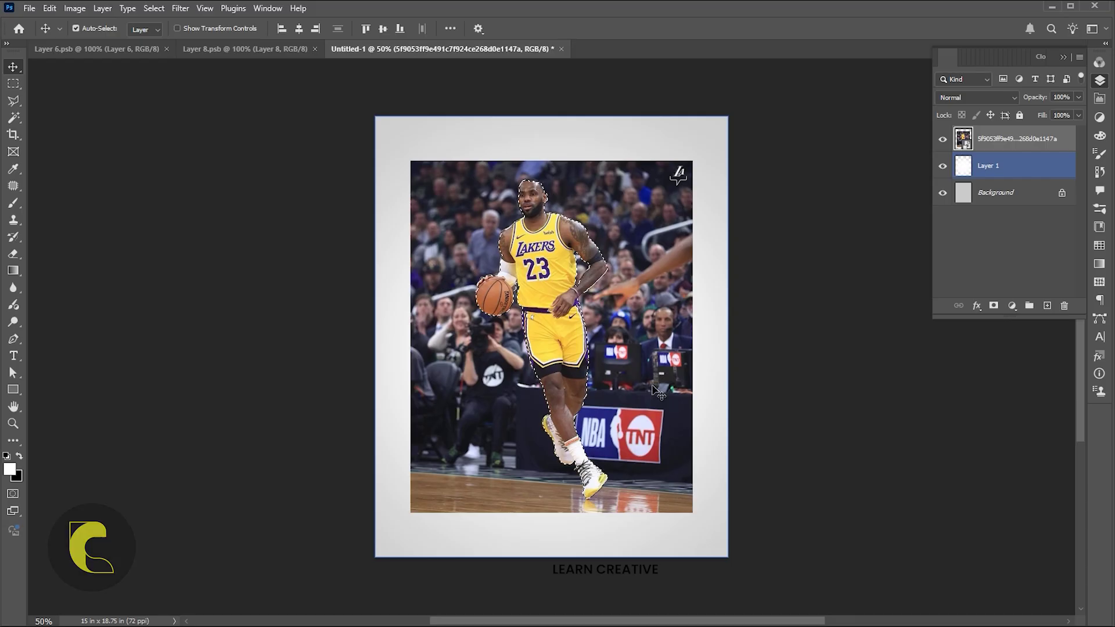
{"action": "key", "text": "z"}
{"action": "left_click_drag", "start_coordinate": [548, 287], "coordinate": [636, 312]}
{"action": "left_click", "coordinate": [11, 101]}
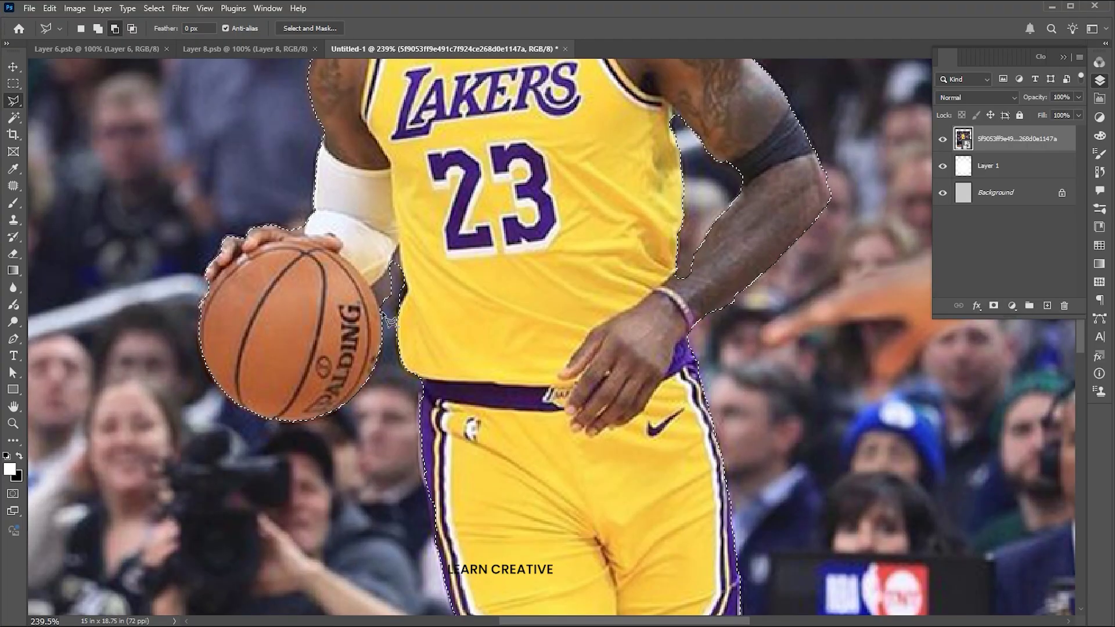
{"action": "mouse_move", "coordinate": [379, 299]}
{"action": "left_mouse_down"}
{"action": "mouse_move", "coordinate": [402, 245]}
{"action": "mouse_move", "coordinate": [406, 280]}
{"action": "left_mouse_up"}
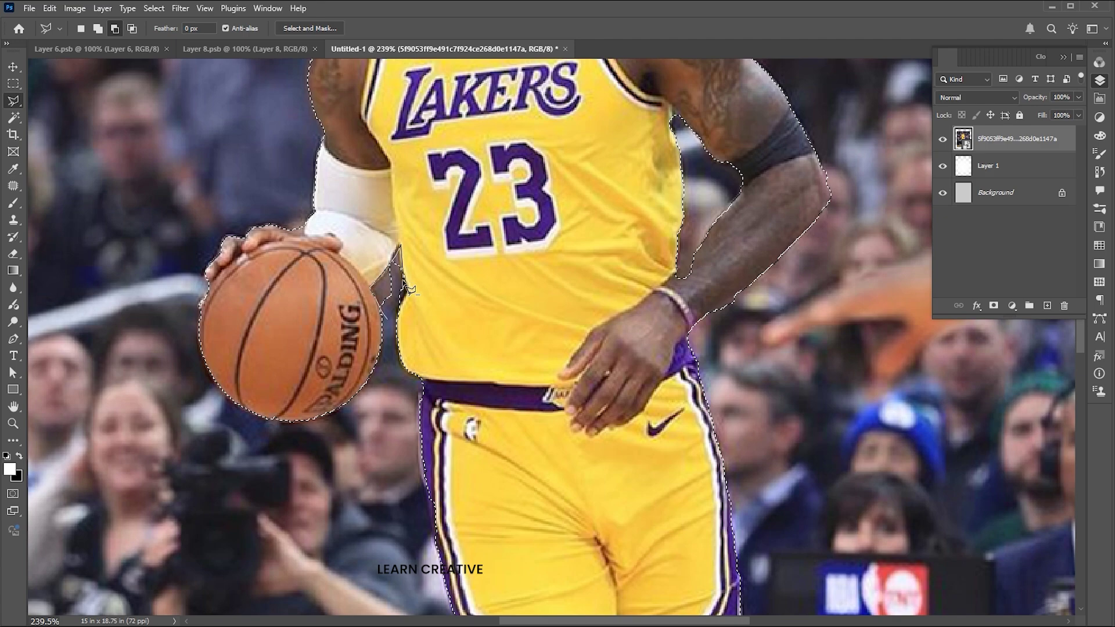
{"action": "left_click_drag", "start_coordinate": [397, 330], "coordinate": [395, 325]}
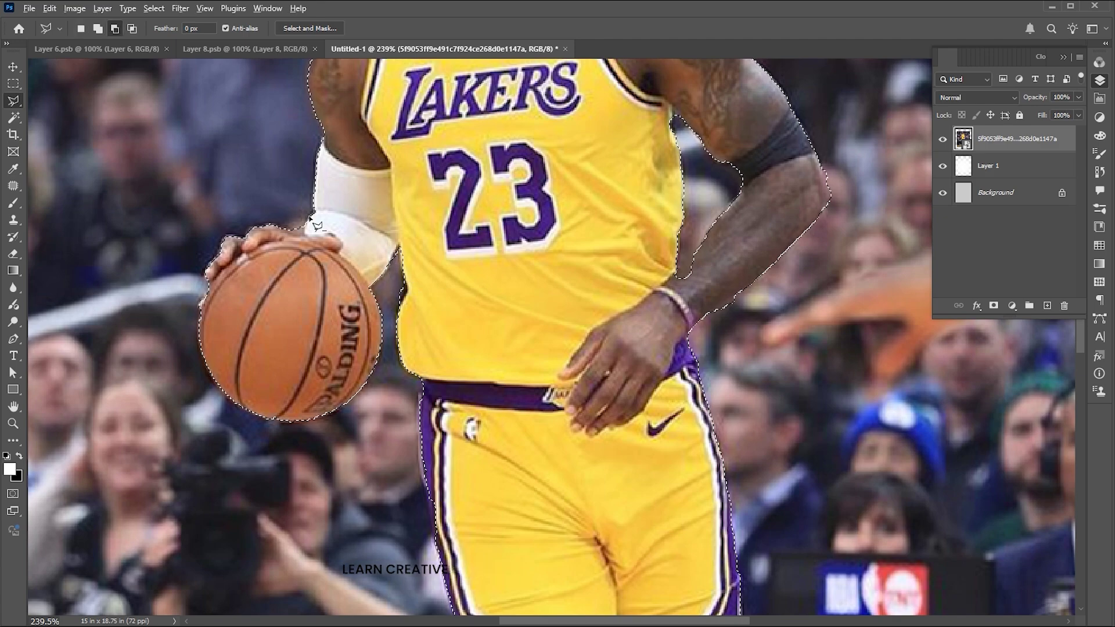
Step: Add the missed edge of the bent forearm and the top of the player's head to the selection
{"action": "key", "text": "shift"}
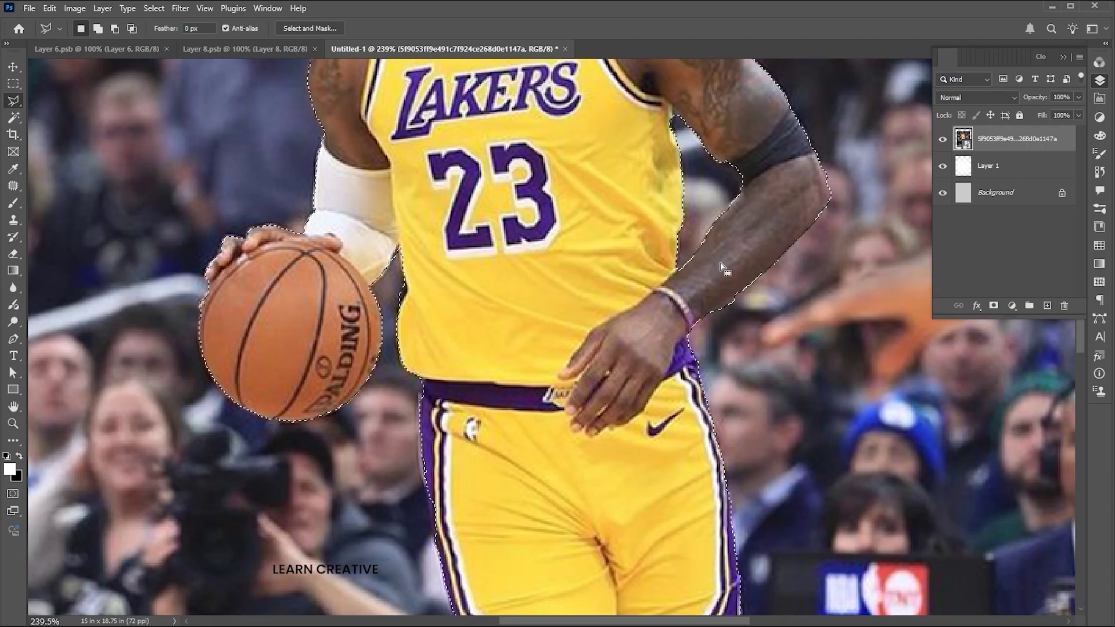
{"action": "scroll", "coordinate": [721, 388], "scroll_direction": "up", "scroll_amount": 5}
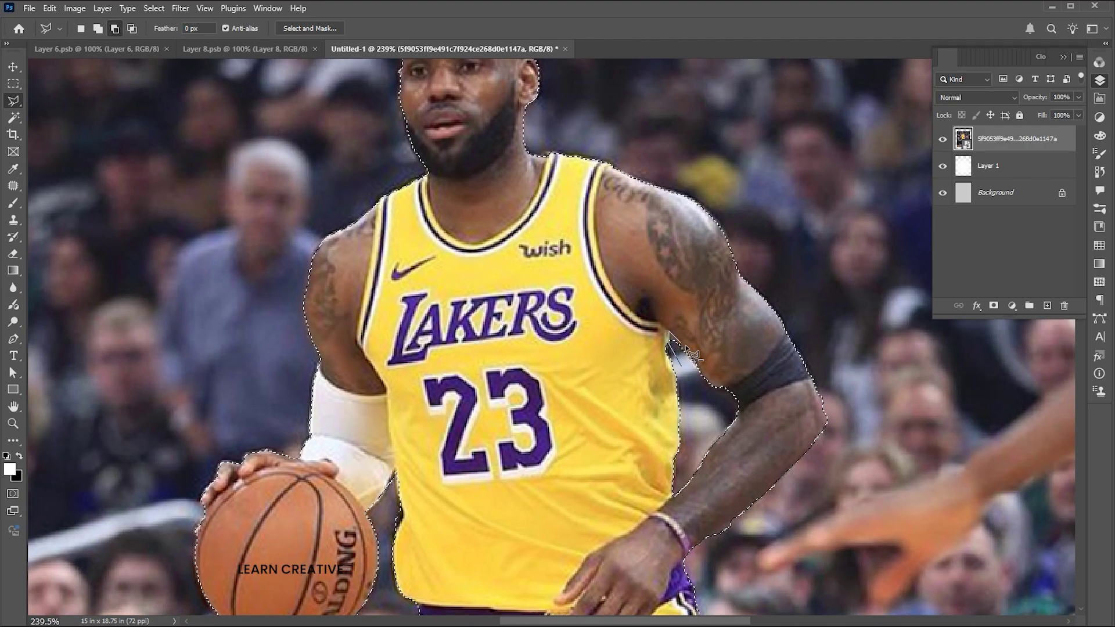
{"action": "scroll", "coordinate": [688, 361], "scroll_direction": "up", "scroll_amount": 4}
{"action": "left_click", "coordinate": [410, 205]}
{"action": "left_click", "coordinate": [423, 181]}
{"action": "left_click", "coordinate": [451, 172]}
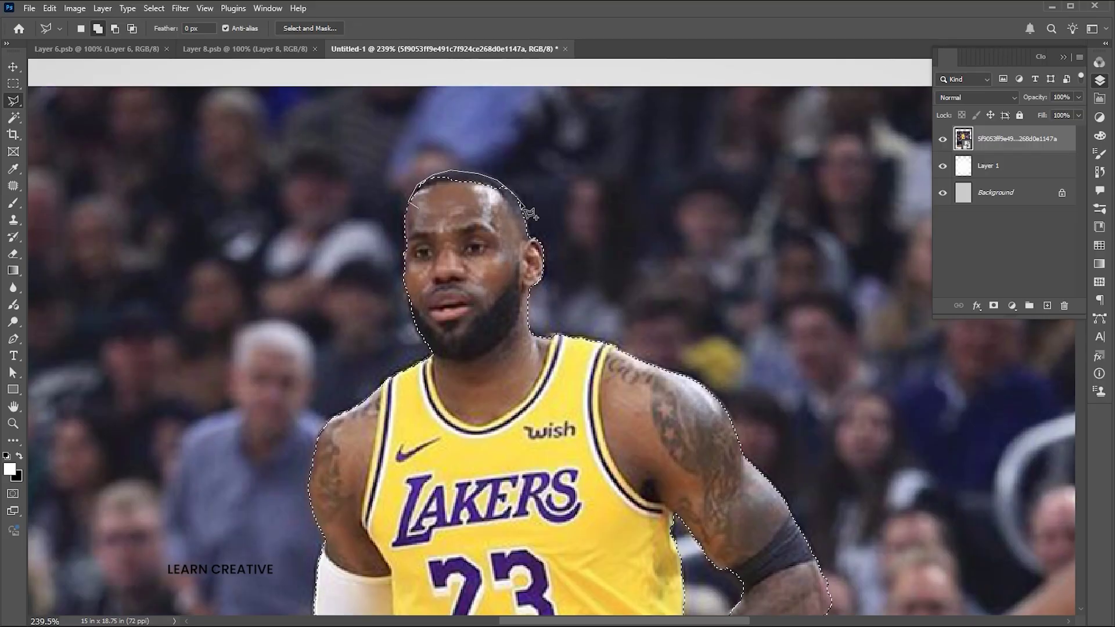
Step: Copy the selected player onto a new layer above the photo
{"action": "scroll", "coordinate": [515, 418], "scroll_direction": "down", "scroll_amount": 9}
{"action": "key", "text": "ctrl+0"}
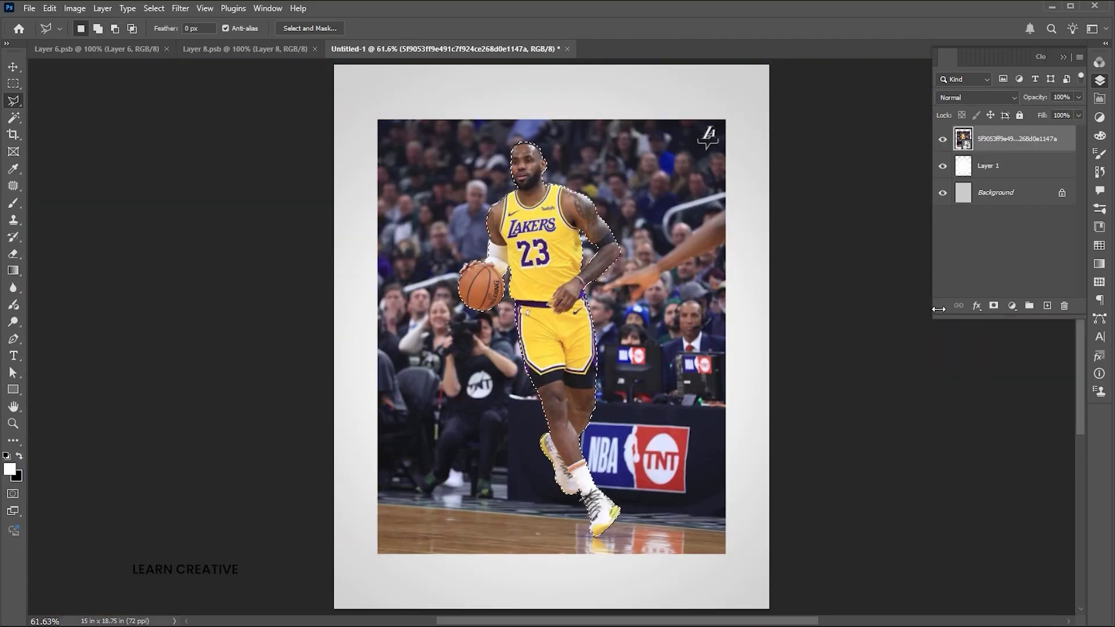
{"action": "key", "text": "ctrl+j"}
{"action": "key", "text": "v"}
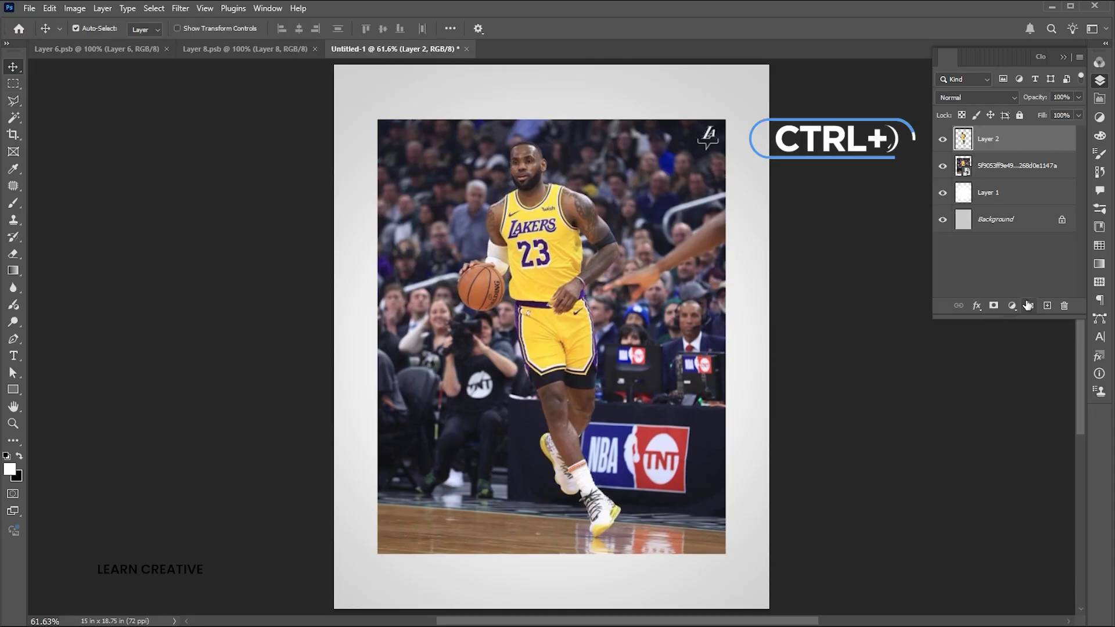
Step: Mask the placed photo layer to a tall rectangle framing the player from the top of the head to the shoes
{"action": "left_click", "coordinate": [994, 174]}
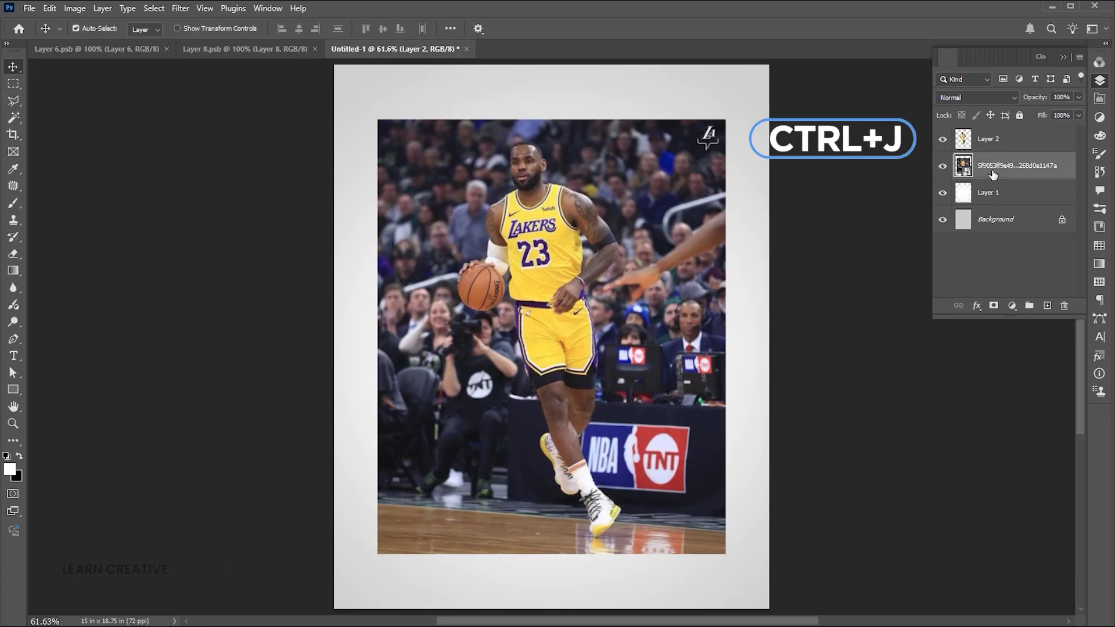
{"action": "left_click", "coordinate": [13, 85]}
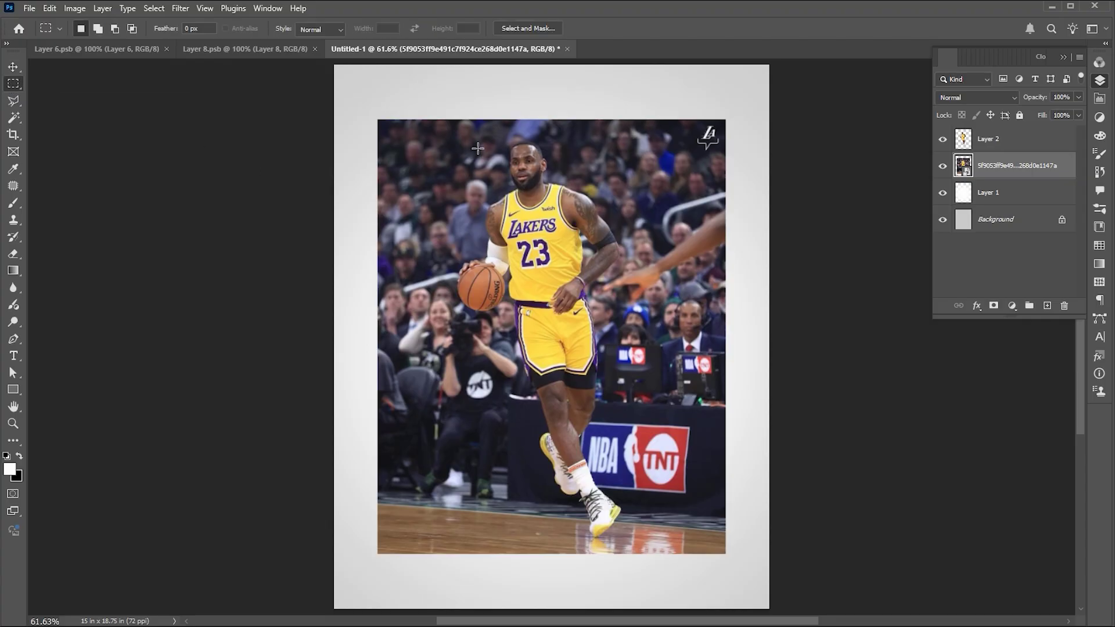
{"action": "left_click_drag", "start_coordinate": [478, 149], "coordinate": [622, 538]}
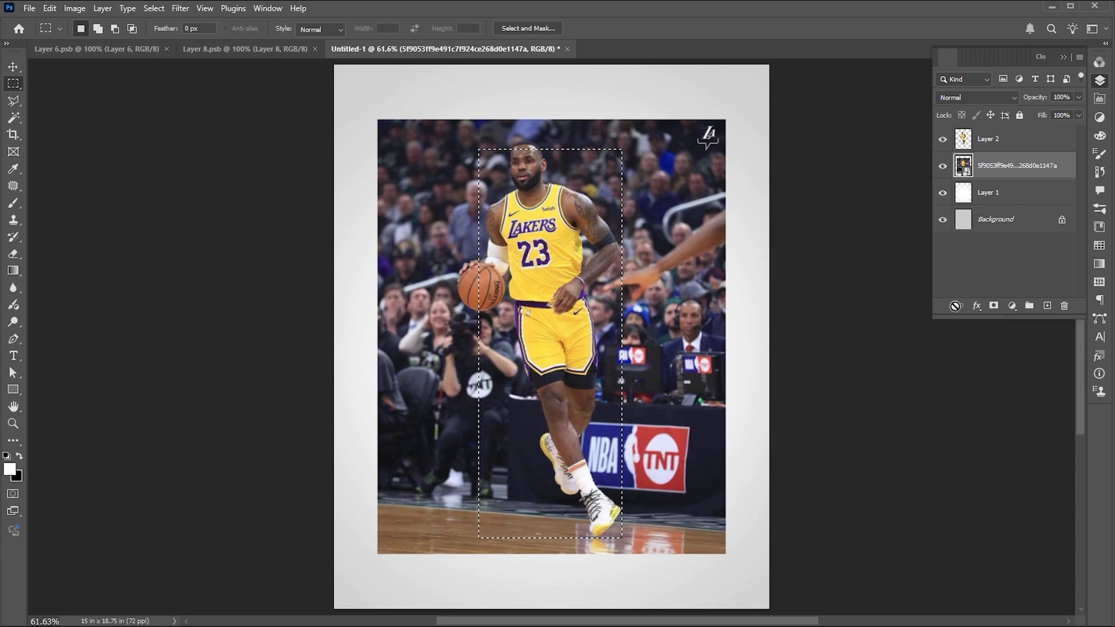
{"action": "left_click", "coordinate": [994, 306]}
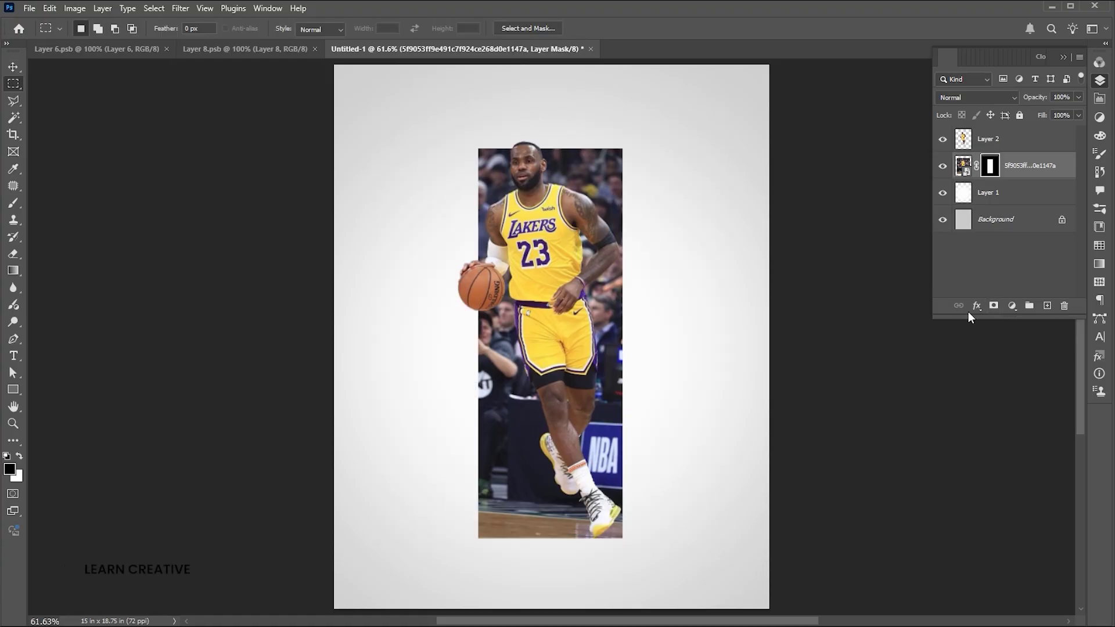
Step: Add a Black & White adjustment layer with the Default preset directly above the masked photo
{"action": "left_click", "coordinate": [1011, 307]}
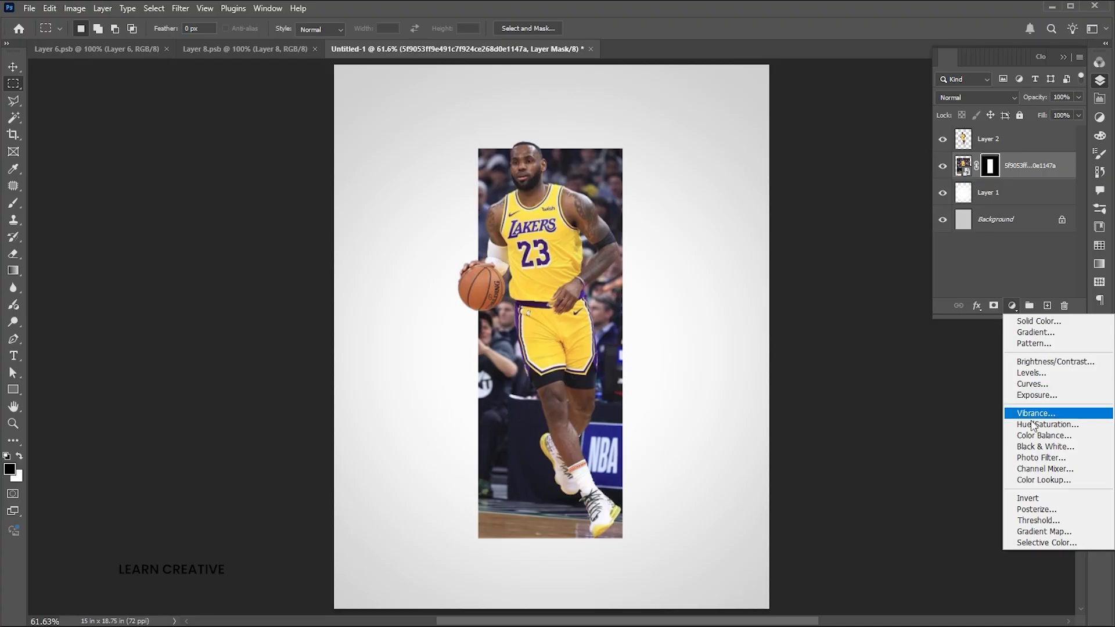
{"action": "left_click", "coordinate": [1033, 448]}
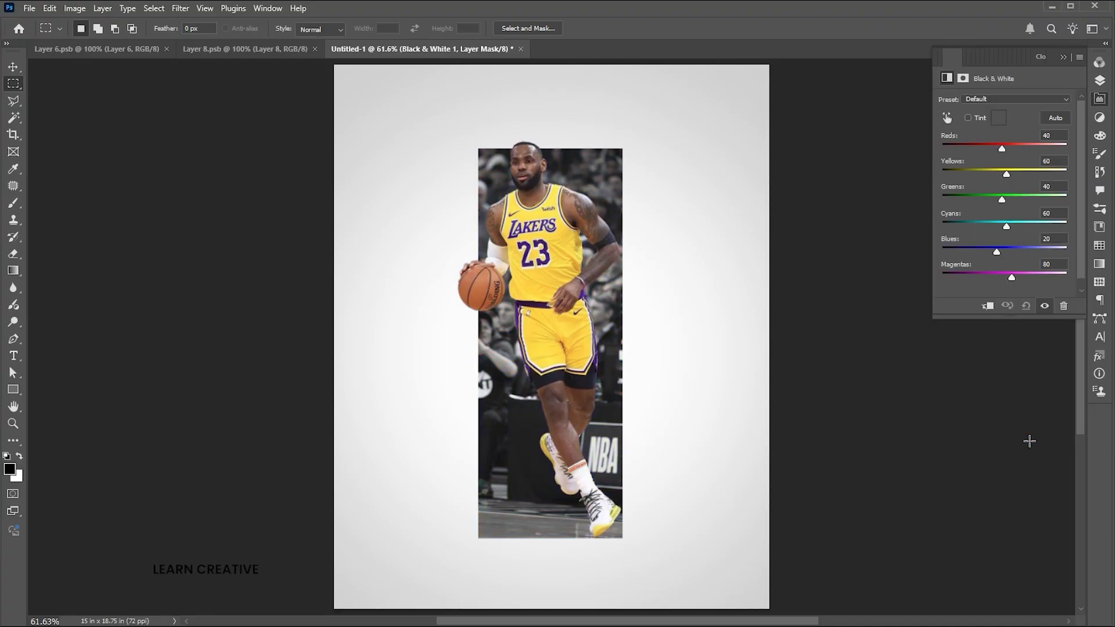
{"action": "left_click", "coordinate": [1099, 82]}
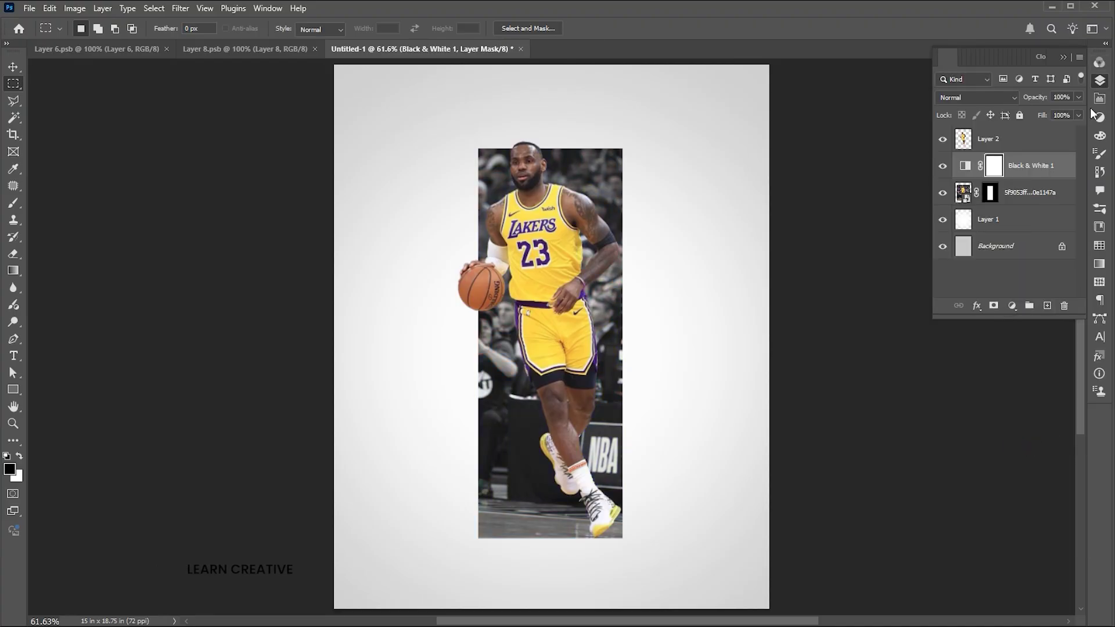
Step: Load the cutout player's pixels as a selection and fill it with a Solid Color layer in ffd004
{"action": "left_click", "coordinate": [1021, 143]}
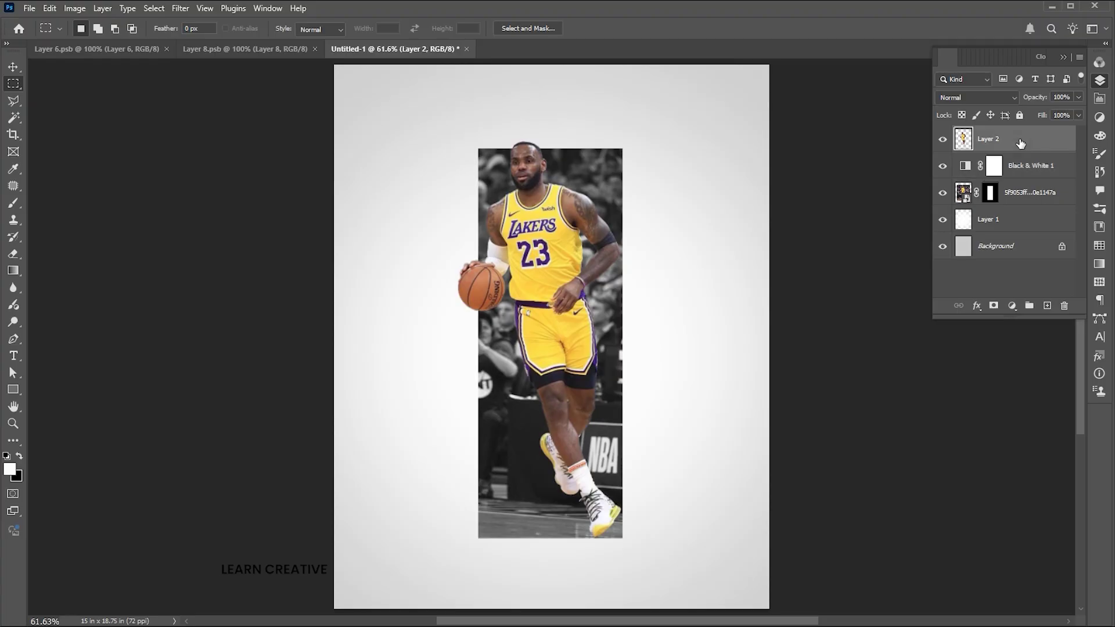
{"action": "key", "text": "v"}
{"action": "right_click", "coordinate": [964, 140]}
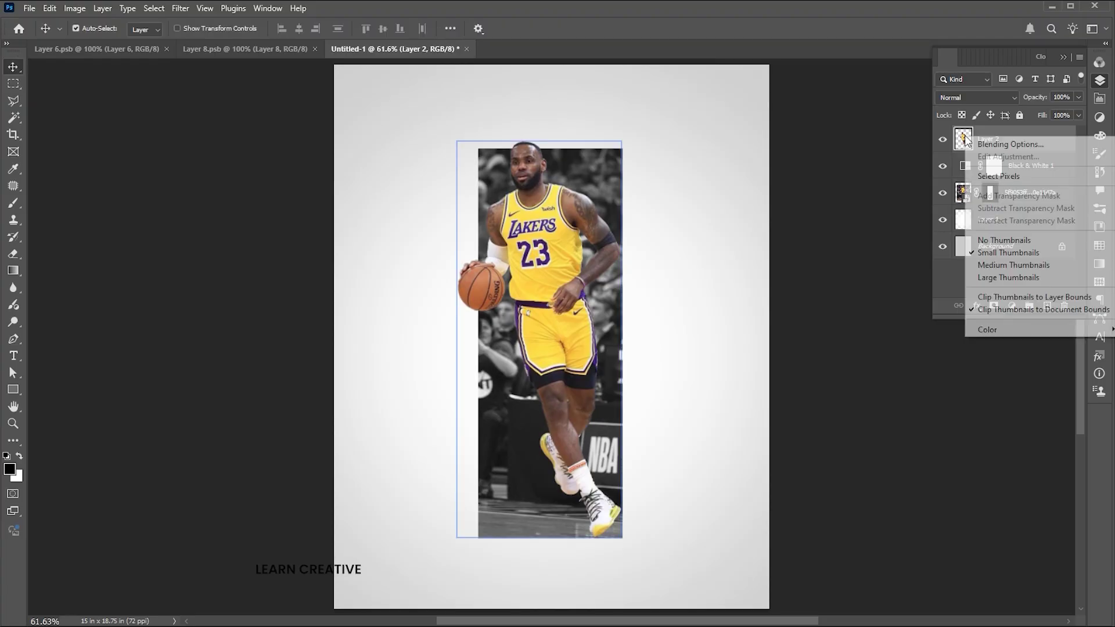
{"action": "left_click", "coordinate": [1002, 177]}
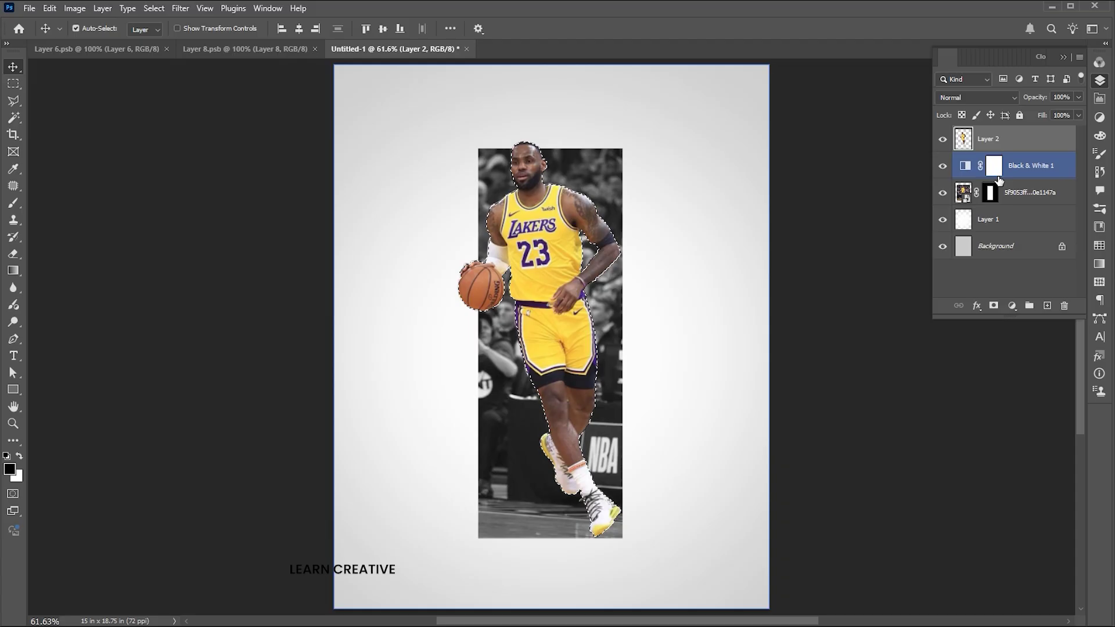
{"action": "left_click", "coordinate": [1012, 306]}
{"action": "left_click", "coordinate": [1024, 322]}
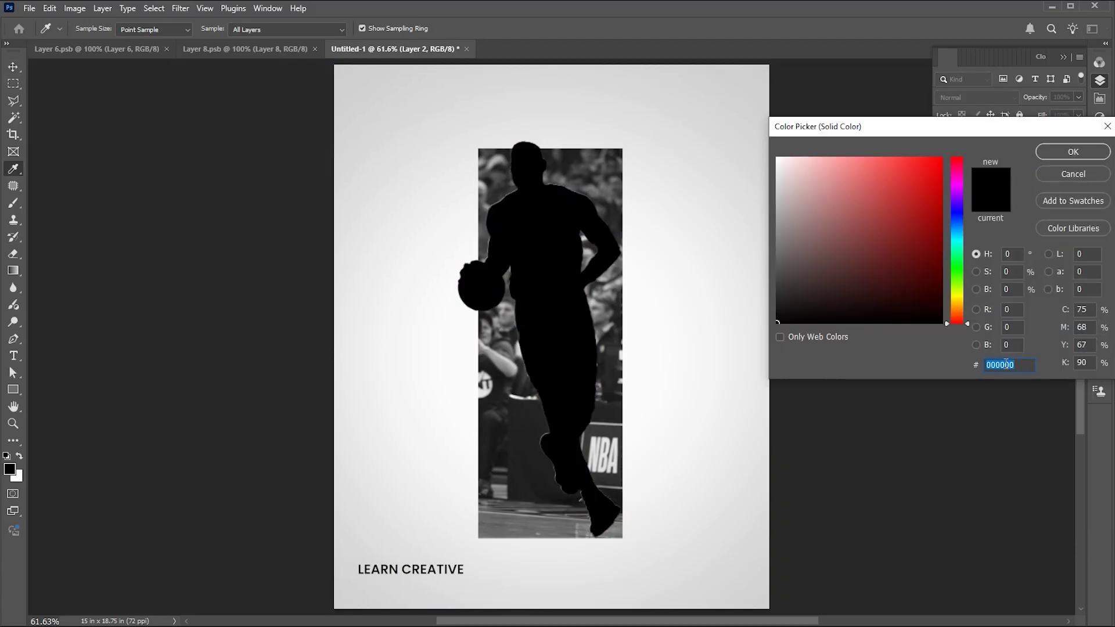
{"action": "key", "text": "ctrl+v"}
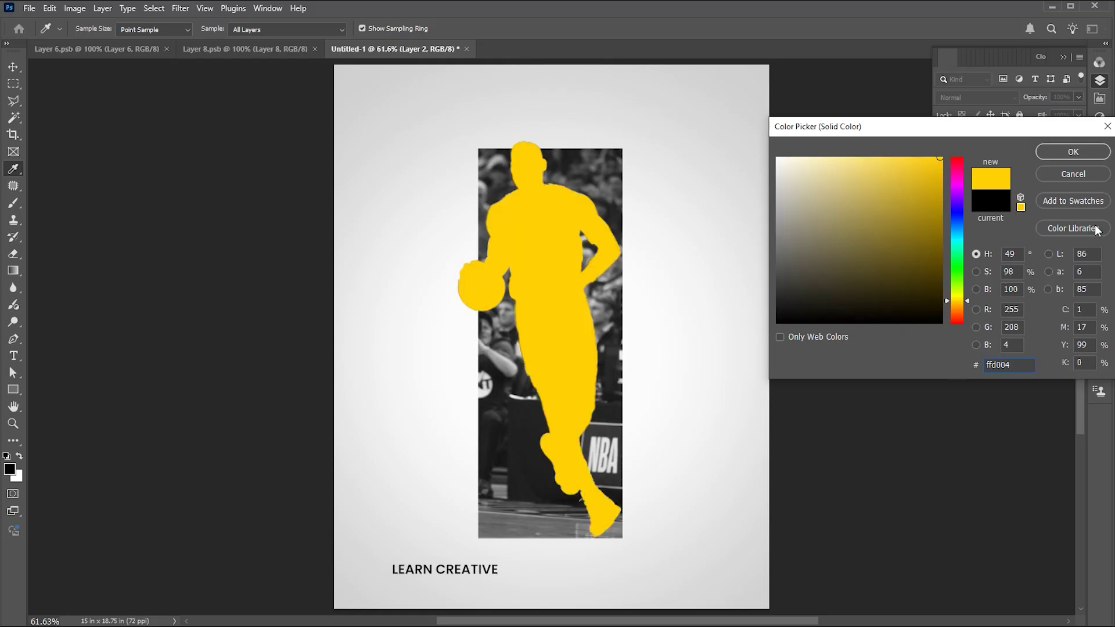
{"action": "left_click", "coordinate": [1073, 152]}
Step: Set the yellow fill layer's blend mode to Multiply and its opacity to 60%
{"action": "left_click", "coordinate": [978, 98]}
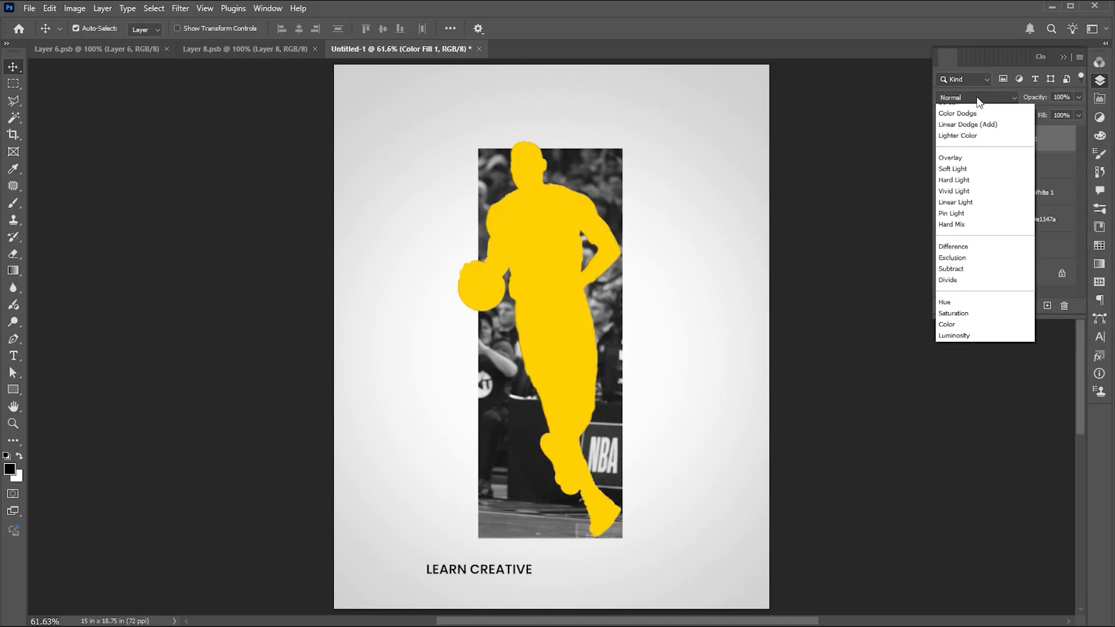
{"action": "left_click", "coordinate": [955, 154]}
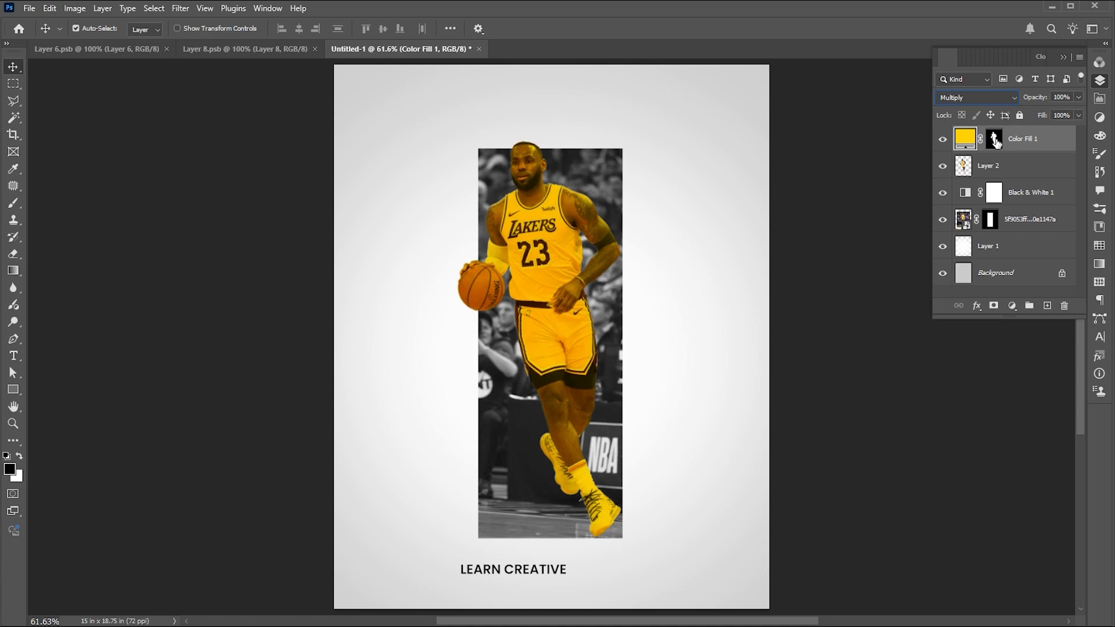
{"action": "left_click", "coordinate": [1063, 97]}
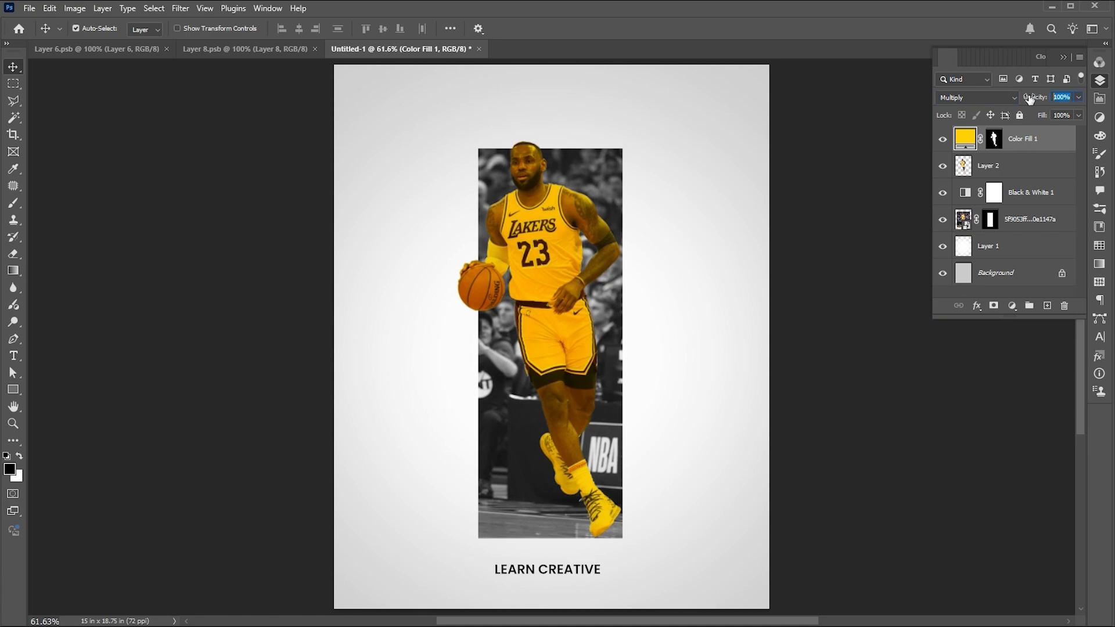
{"action": "type", "text": "60"}
{"action": "left_click", "coordinate": [769, 324]}
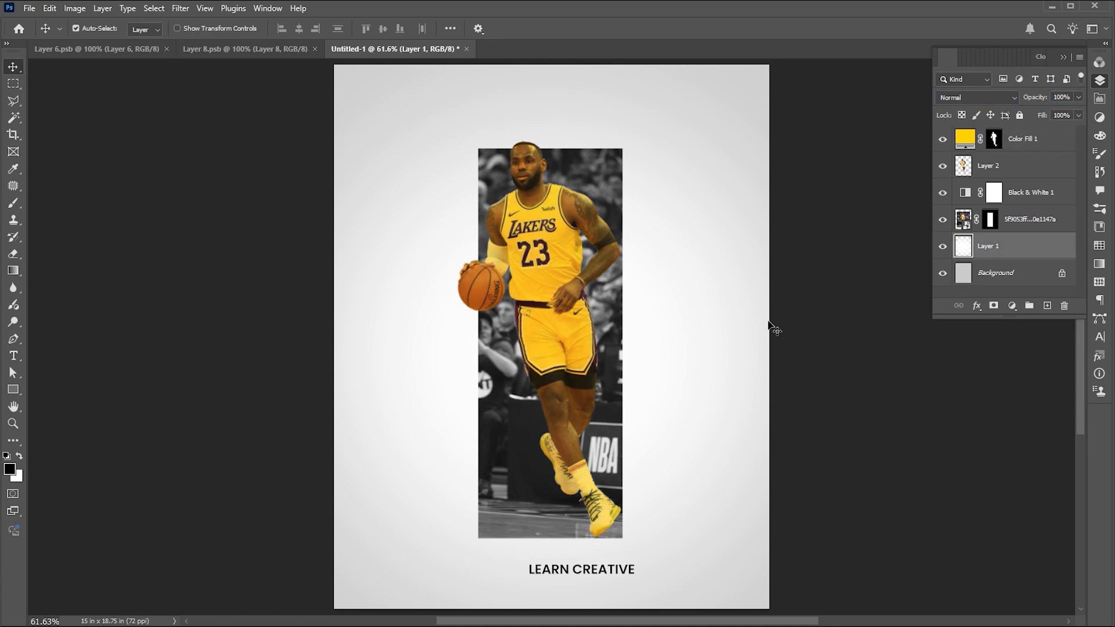
Step: Add an empty layer directly above the Black & White adjustment, beneath the player cutout
{"action": "left_click", "coordinate": [1007, 169]}
{"action": "left_click", "coordinate": [1029, 190]}
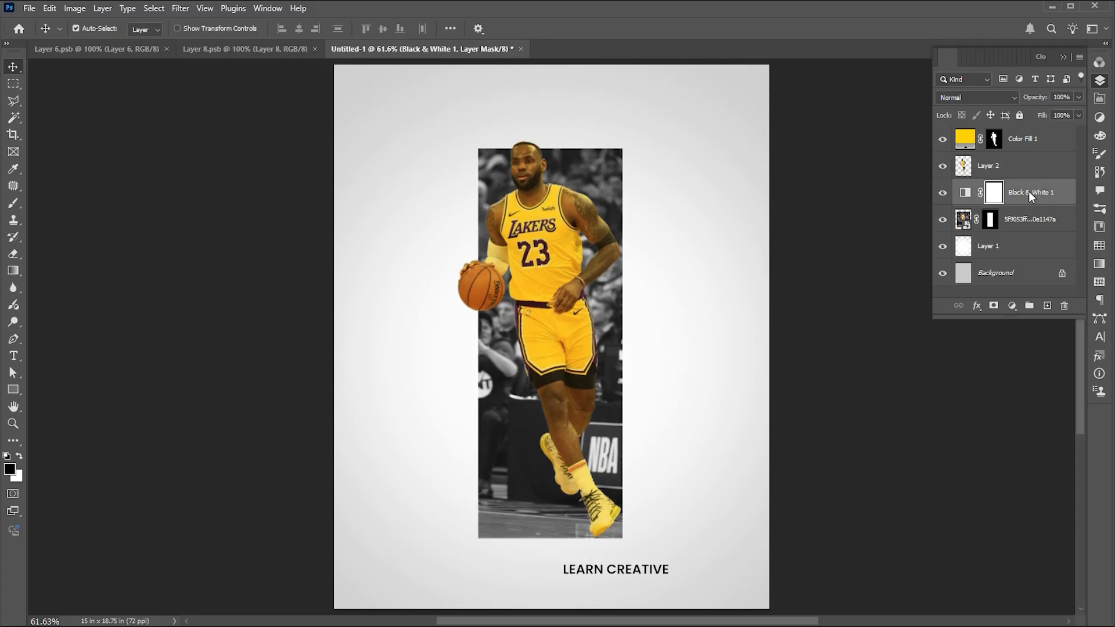
{"action": "left_click", "coordinate": [1047, 306]}
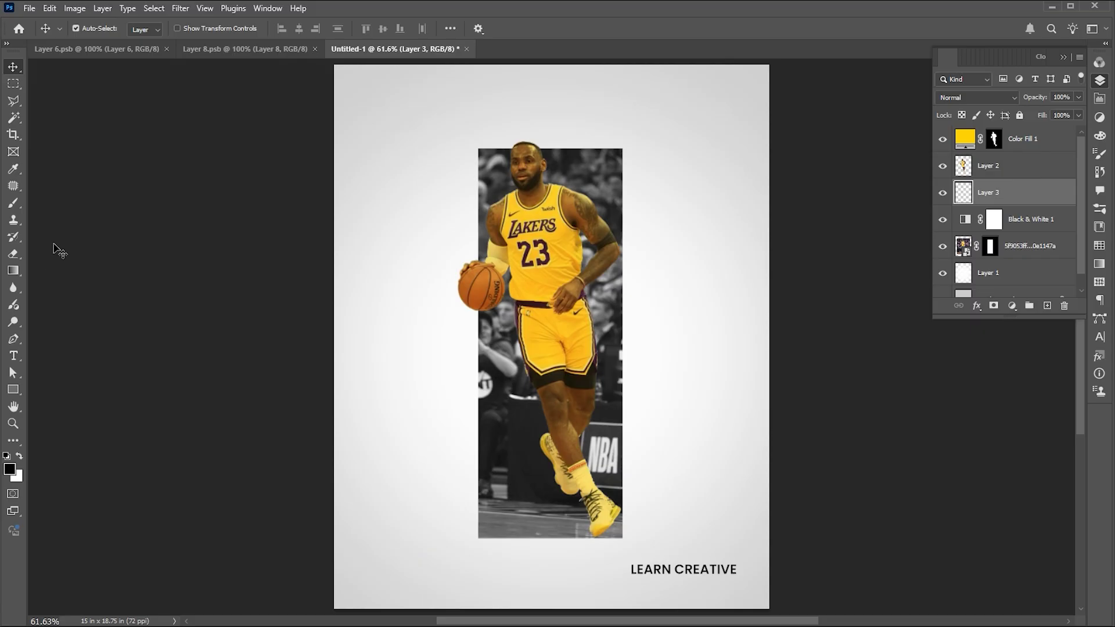
Step: Flatten the Soft Round brush tip into a thin ellipse angled 10° and reduce its size to 300 px
{"action": "left_click", "coordinate": [13, 203]}
{"action": "left_click", "coordinate": [97, 28]}
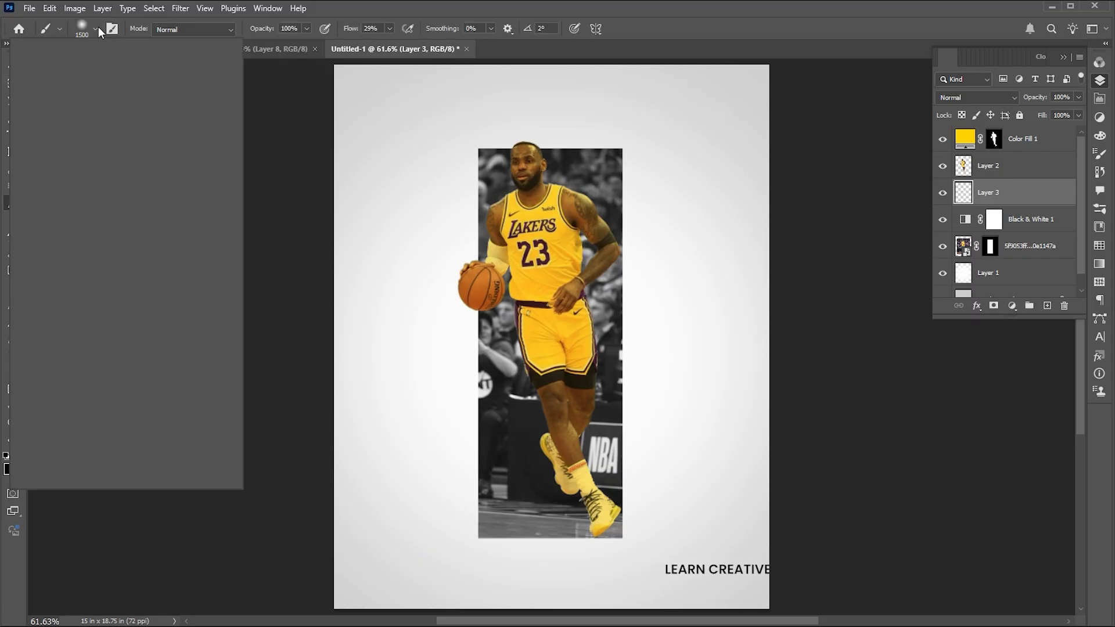
{"action": "left_click_drag", "start_coordinate": [41, 61], "coordinate": [41, 75]}
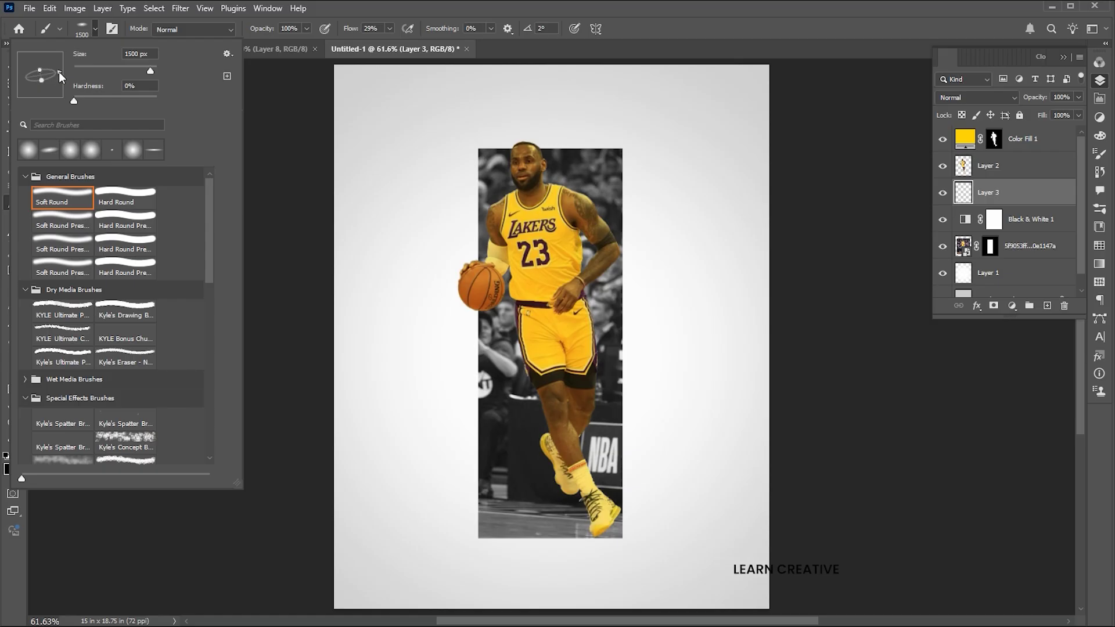
{"action": "left_click_drag", "start_coordinate": [60, 72], "coordinate": [40, 72]}
{"action": "left_click", "coordinate": [482, 474]}
{"action": "key", "text": "bracketleft"}
{"action": "key", "text": "bracketleft"}
{"action": "key", "text": "bracketleft"}
{"action": "key", "text": "bracketleft"}
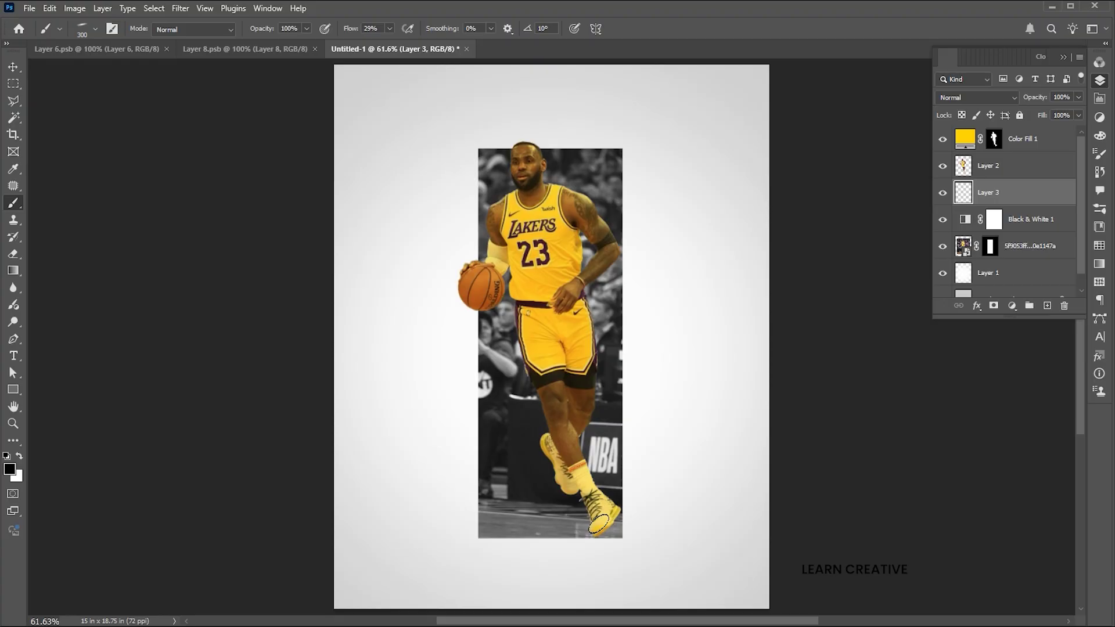
Step: Paint a soft black shadow under the player's front shoe, extending past the right edge of the photo strip
{"action": "left_click", "coordinate": [599, 523]}
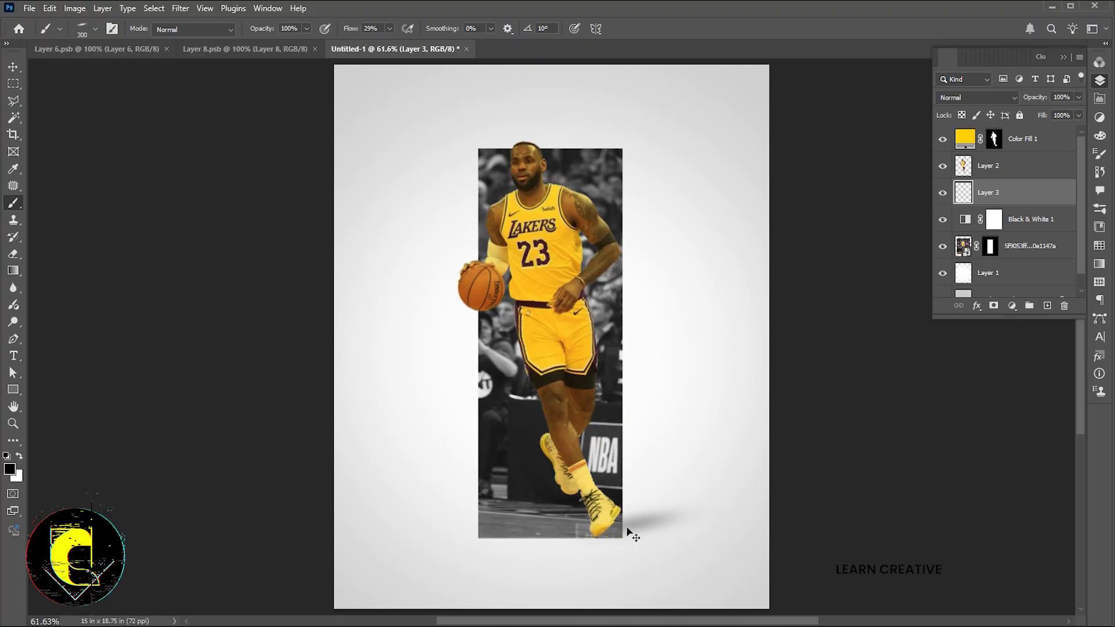
{"action": "left_click_drag", "start_coordinate": [583, 526], "coordinate": [668, 524]}
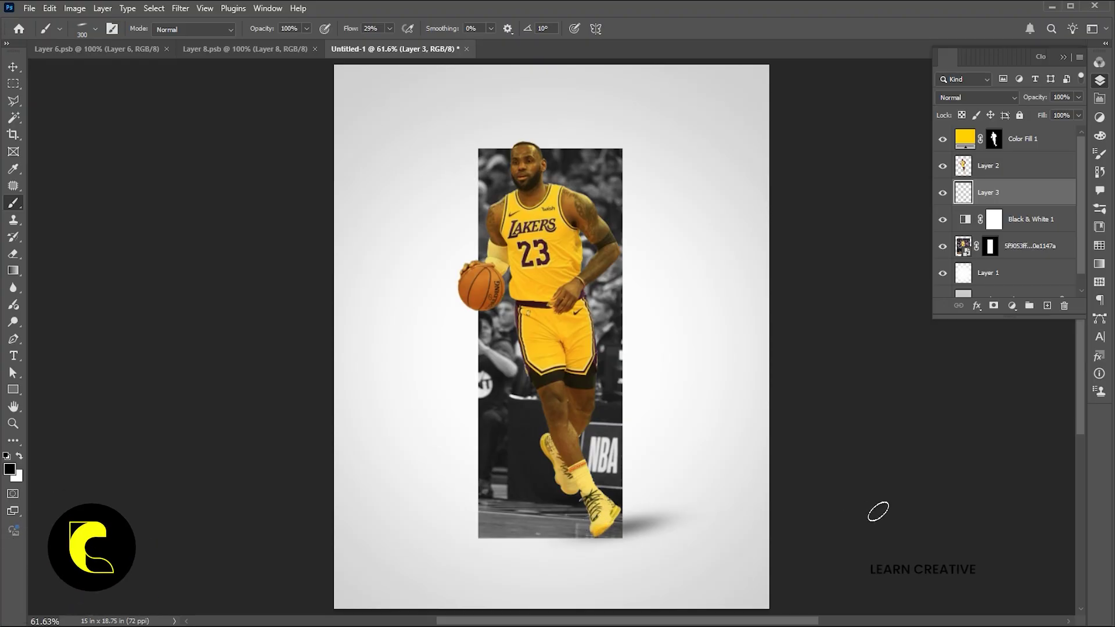
{"action": "key", "text": "v"}
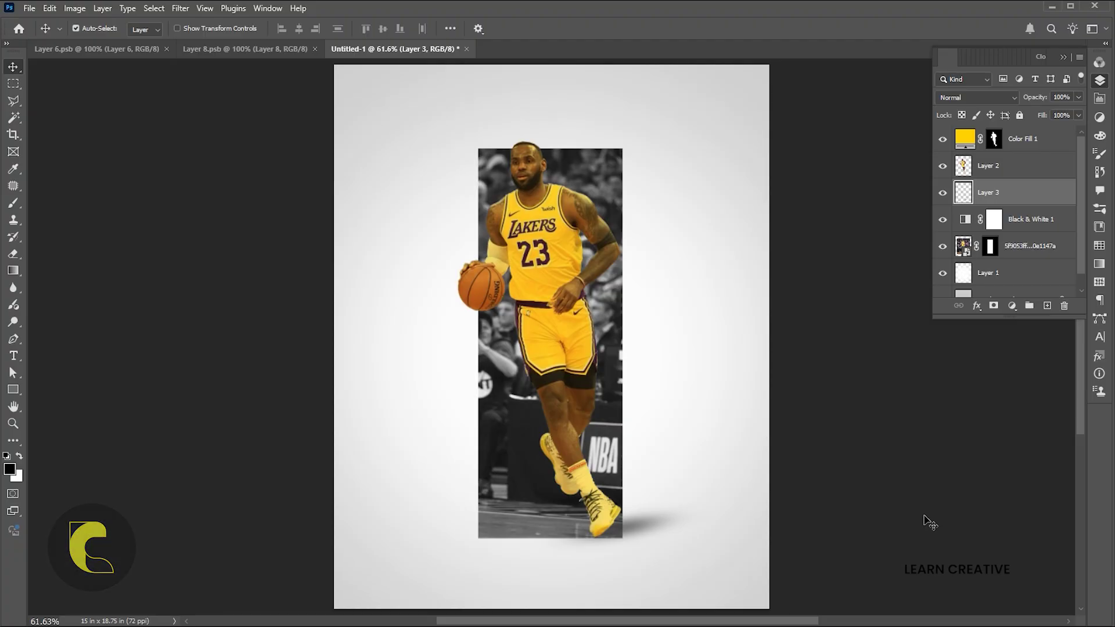
Step: Add the title text LEBRON in Placard Condensed, 81 pt, beside the player on a layer behind the cutout
{"action": "left_click", "coordinate": [14, 356]}
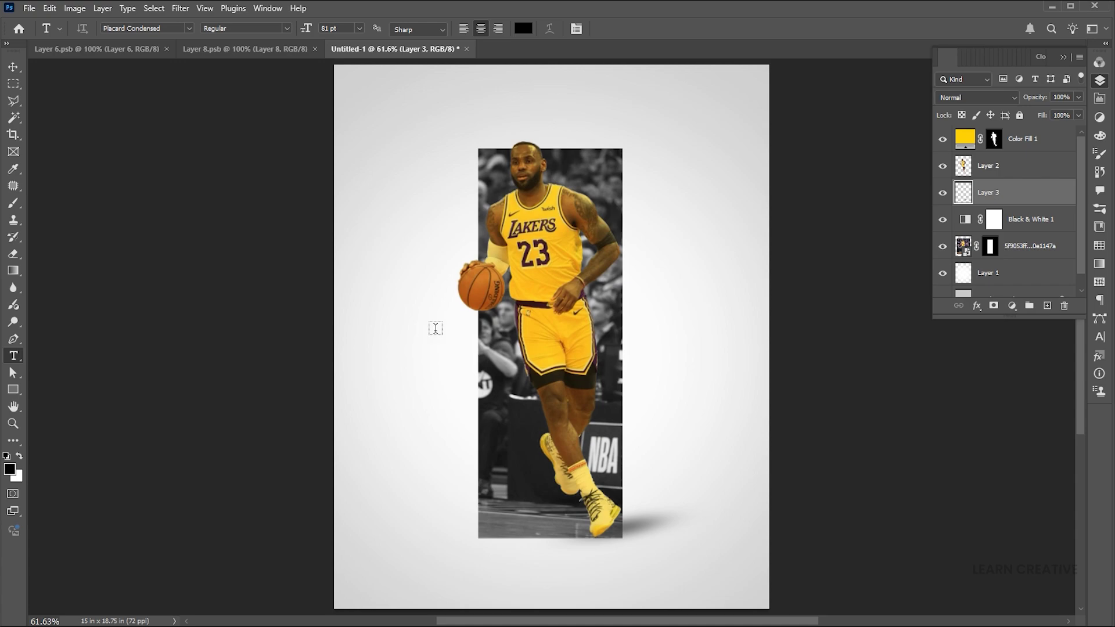
{"action": "left_click", "coordinate": [536, 340]}
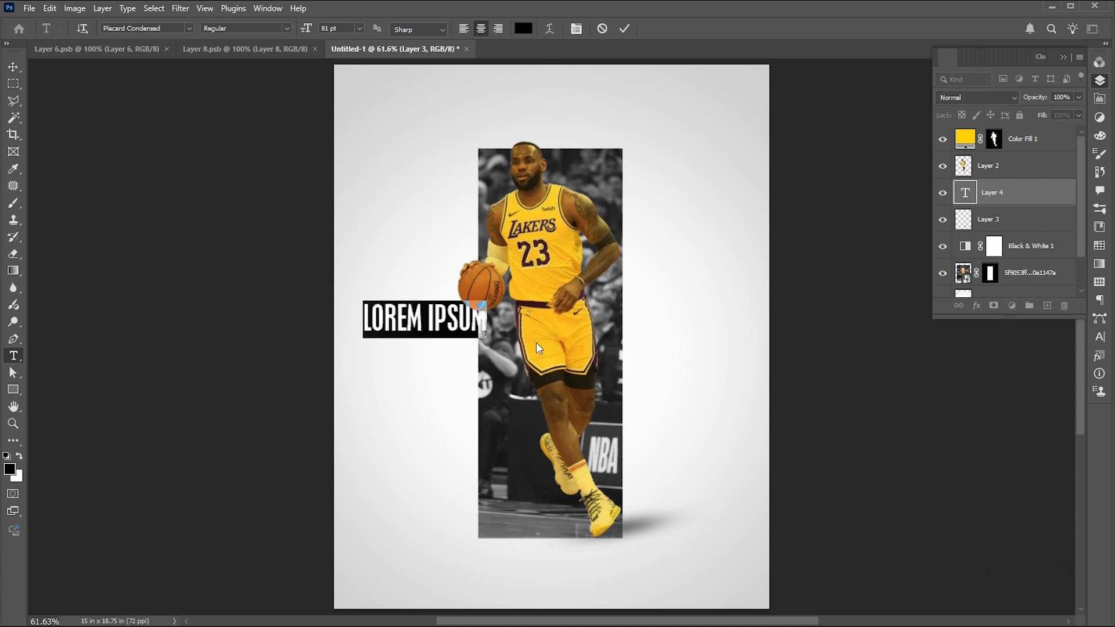
{"action": "type", "text": "LEBR"}
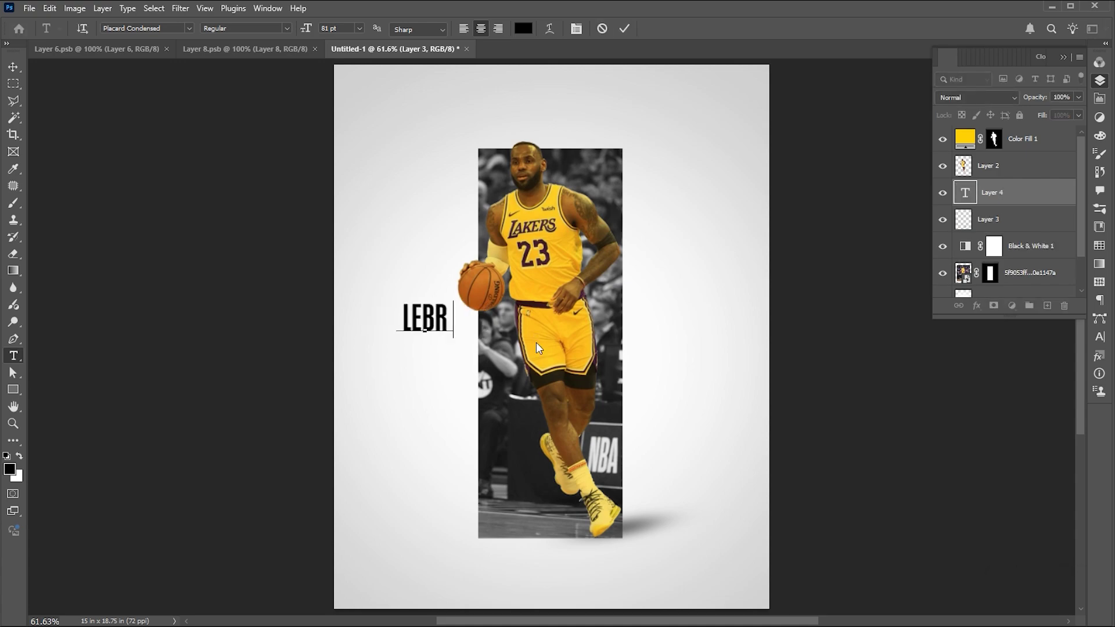
{"action": "type", "text": "ON"}
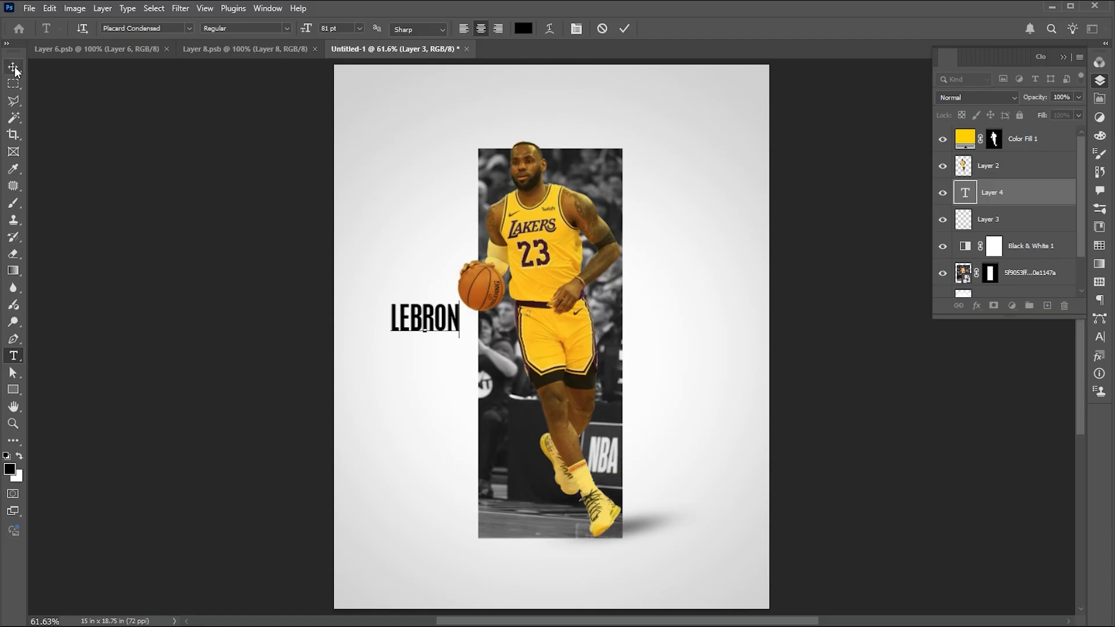
Step: Color the LEBRON title yellow with hex ffd004 and commit the text
{"action": "key", "text": "ctrl+a"}
{"action": "left_click", "coordinate": [10, 470]}
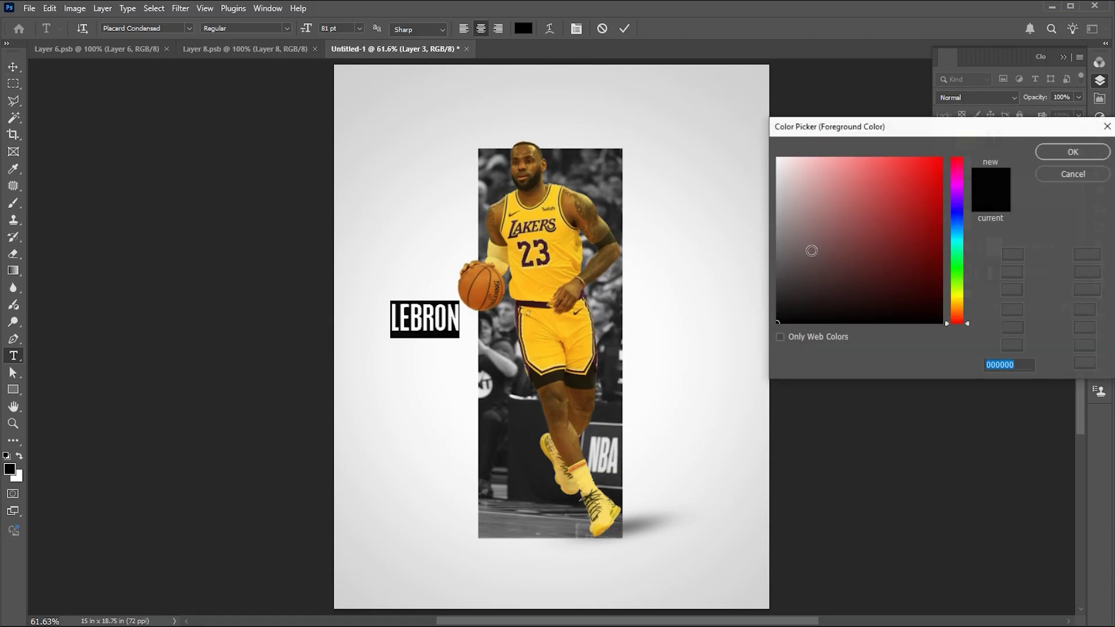
{"action": "type", "text": "ffd004"}
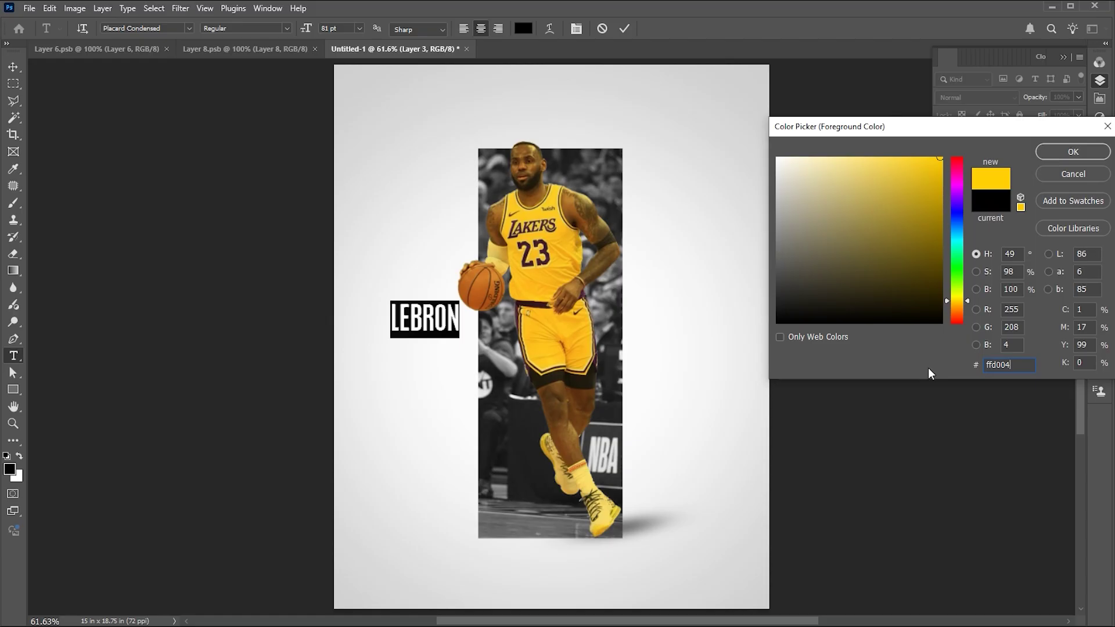
{"action": "left_click", "coordinate": [1093, 153]}
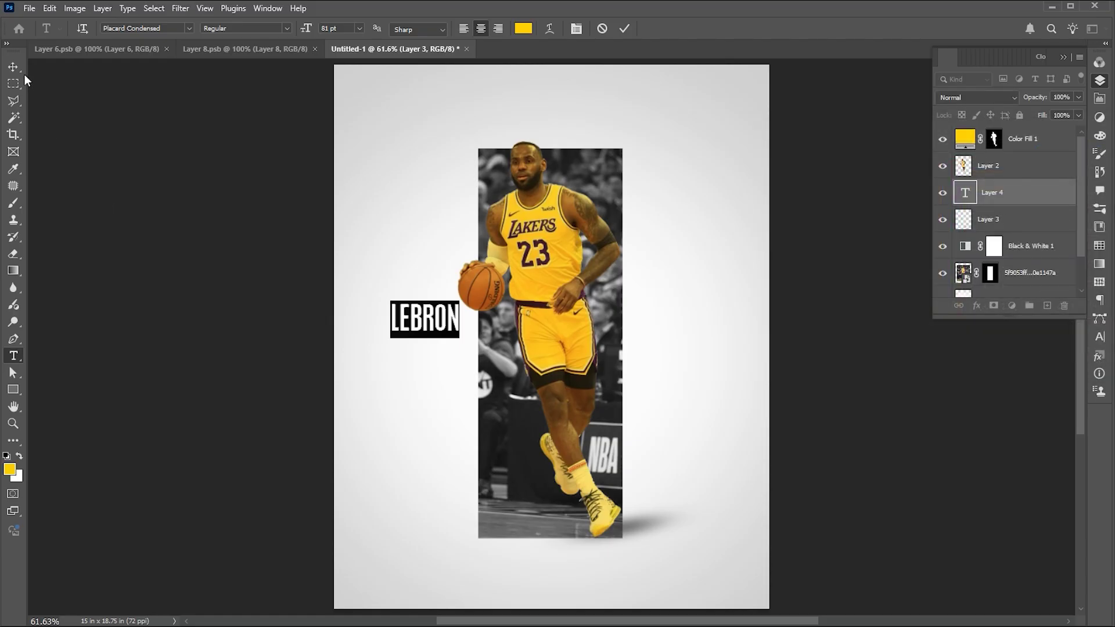
{"action": "key", "text": "ctrl+Return"}
{"action": "key", "text": "v"}
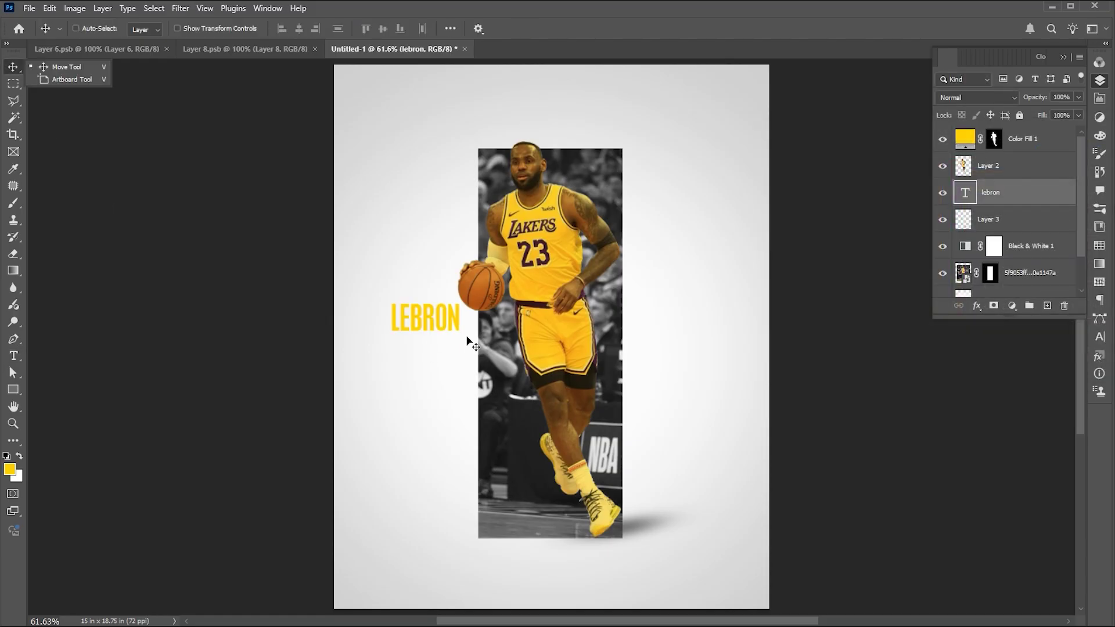
Step: Enlarge the LEBRON title and center it behind the player's waist so it extends past both sides of the photo strip
{"action": "key", "text": "ctrl+t"}
{"action": "left_click_drag", "start_coordinate": [465, 332], "coordinate": [514, 360]}
{"action": "left_click_drag", "start_coordinate": [452, 321], "coordinate": [566, 327]}
{"action": "left_click_drag", "start_coordinate": [627, 265], "coordinate": [644, 285]}
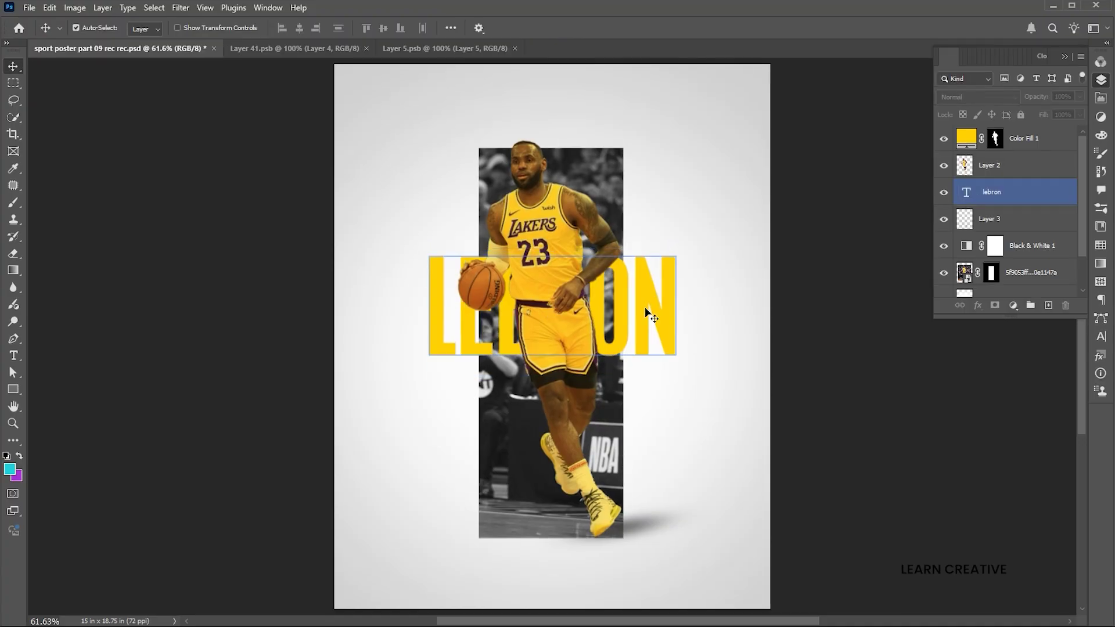
Step: Change the LEBRON title's font to Gobold Bold
{"action": "double_click", "coordinate": [646, 302]}
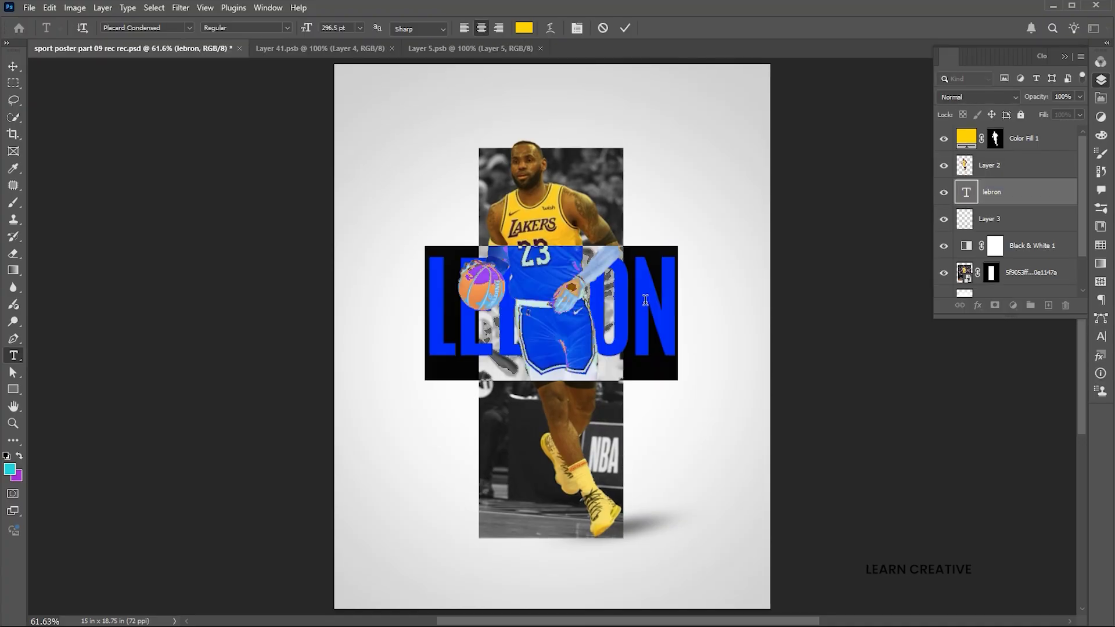
{"action": "left_click", "coordinate": [161, 27]}
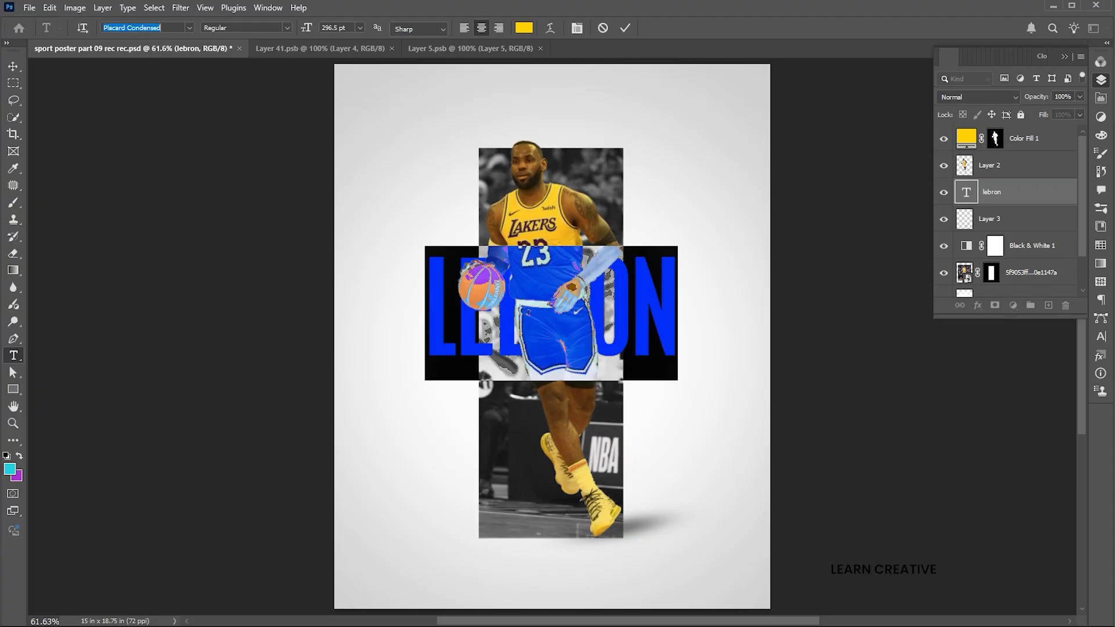
{"action": "type", "text": "gobold"}
{"action": "left_click", "coordinate": [341, 121]}
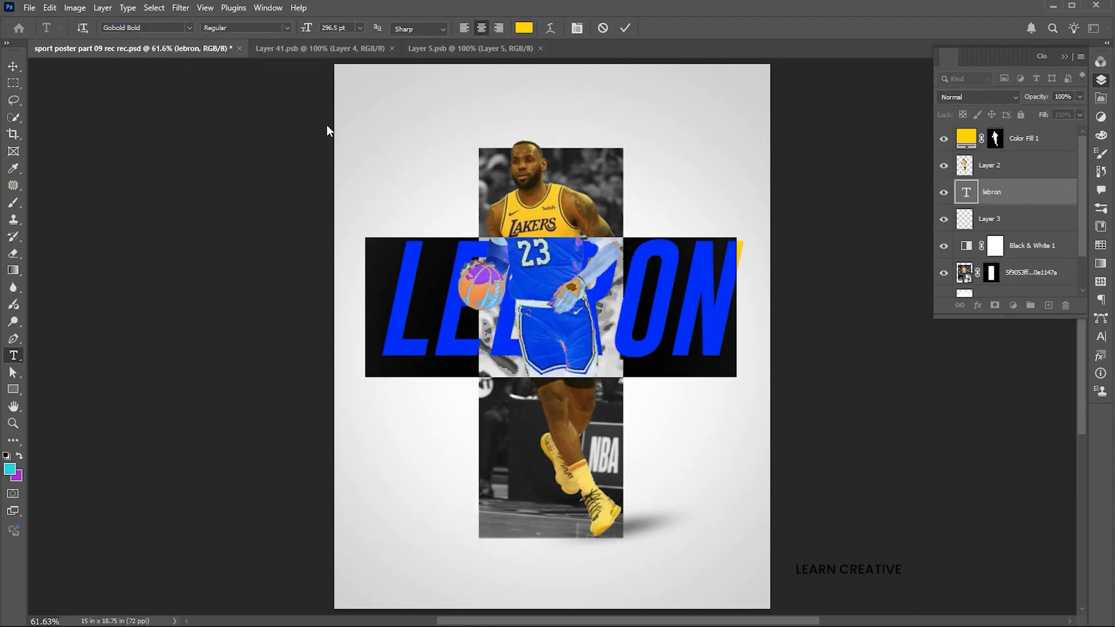
{"action": "left_click", "coordinate": [15, 69]}
Step: Scale the LEBRON title down so it only moderately overhangs the photo strip, and place a duplicate directly beneath it
{"action": "key", "text": "ctrl+t"}
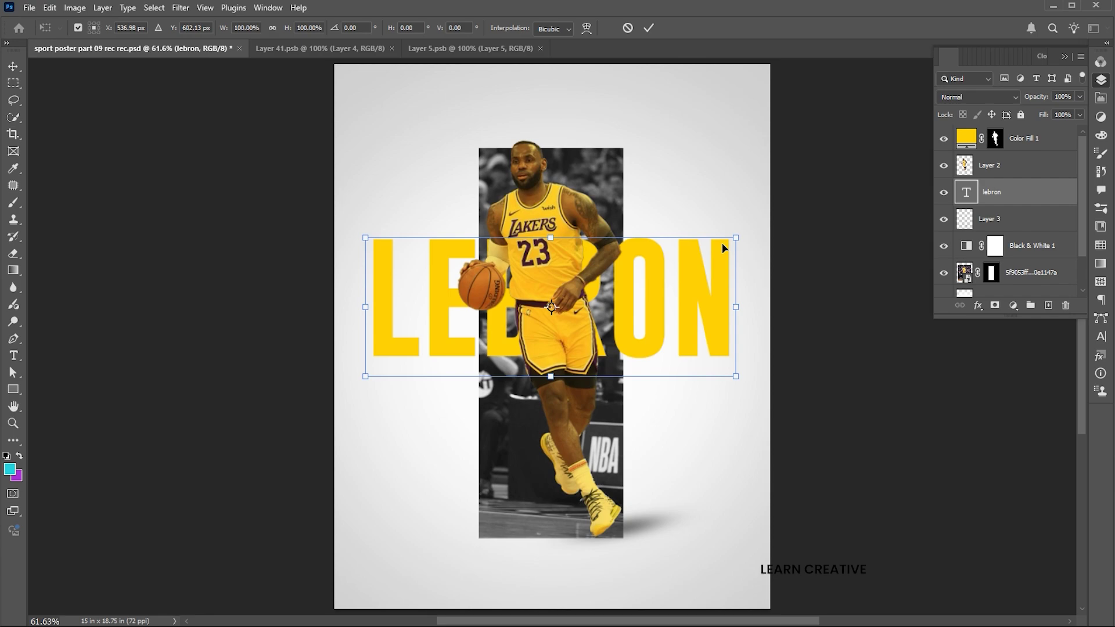
{"action": "left_click_drag", "start_coordinate": [736, 237], "coordinate": [677, 252]}
{"action": "key", "text": "Return"}
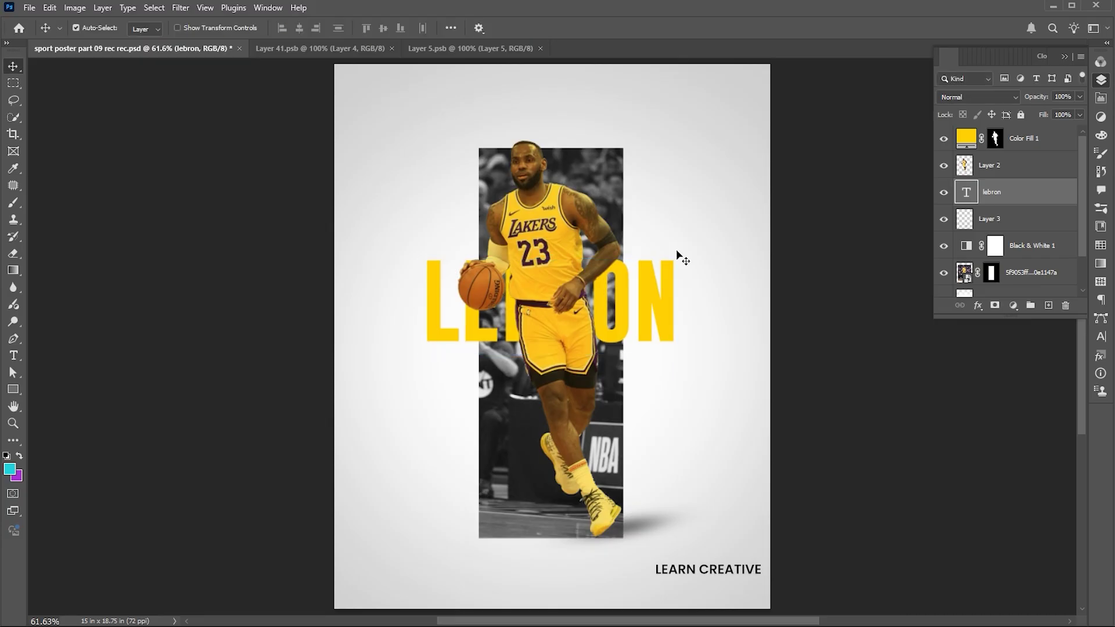
{"action": "left_click_drag", "start_coordinate": [653, 303], "coordinate": [649, 381]}
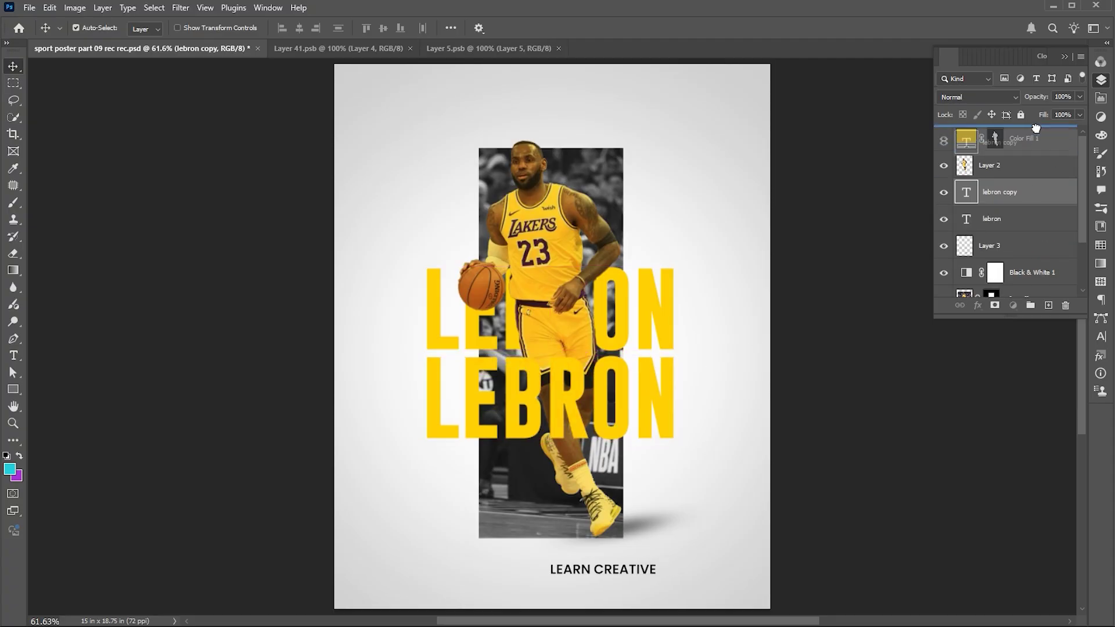
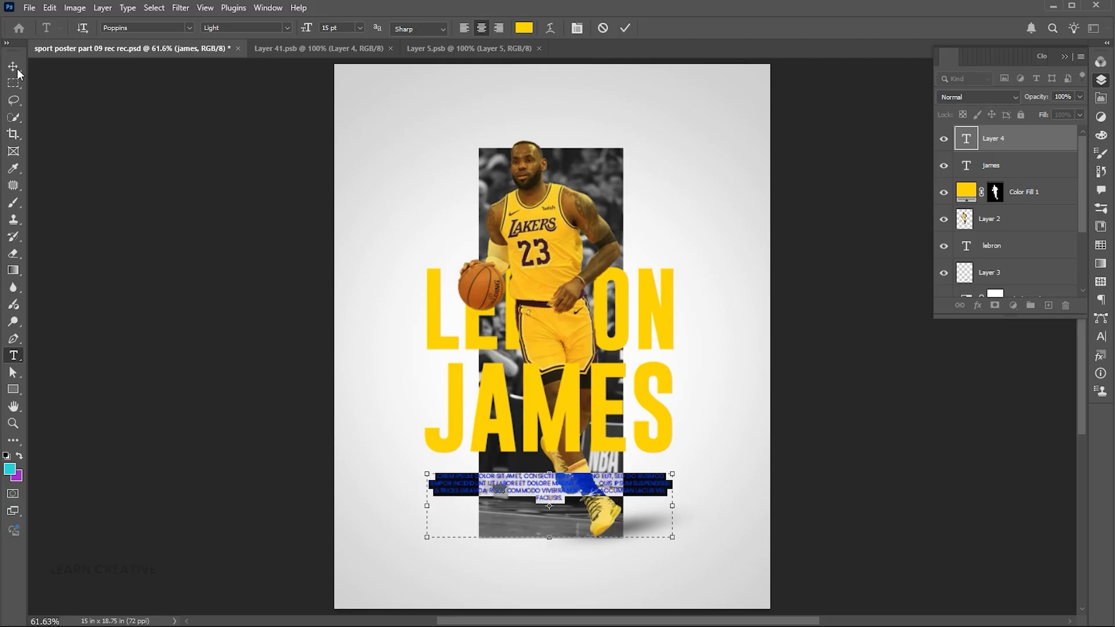
Step: Commit the lorem ipsum paragraph and add a black (000000) text line reading SORTS POER DESIGN above the photo strip
{"action": "left_click", "coordinate": [17, 68]}
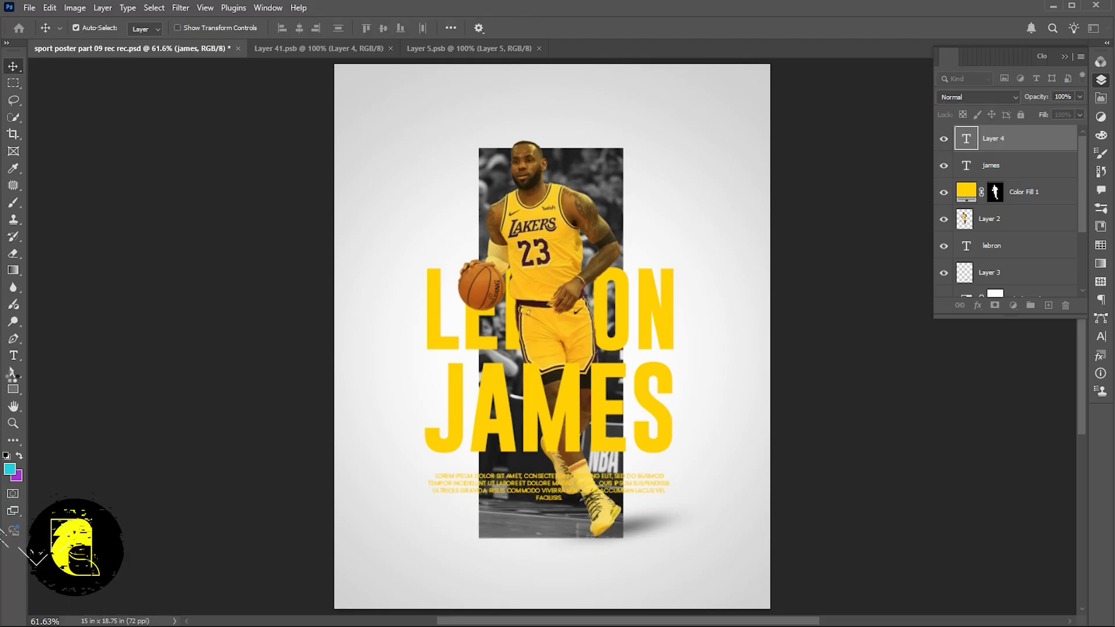
{"action": "left_click", "coordinate": [14, 355]}
{"action": "left_click", "coordinate": [475, 103]}
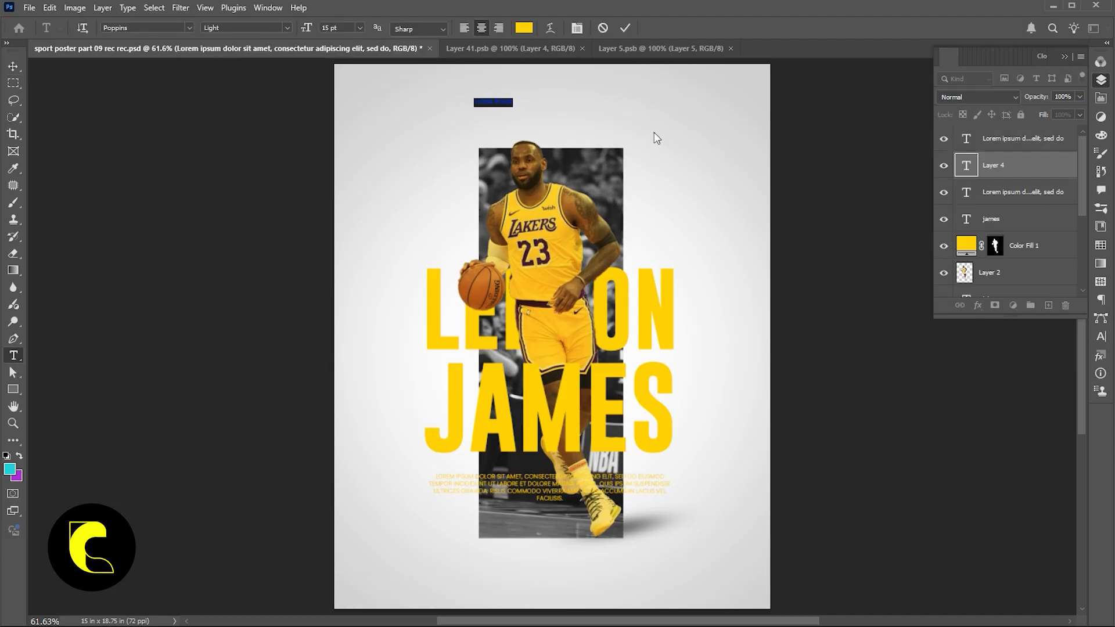
{"action": "key", "text": "ctrl+a"}
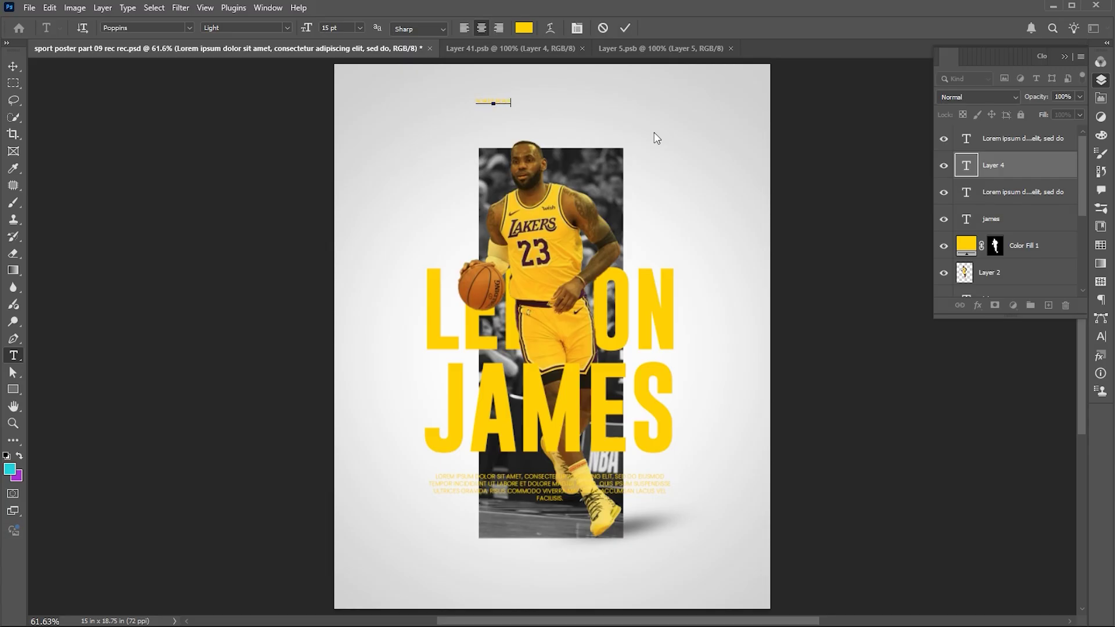
{"action": "left_click", "coordinate": [524, 28]}
{"action": "type", "text": "000000"}
{"action": "left_click", "coordinate": [1074, 151]}
Step: Set the tracking of the line above the photo strip to 600 and scale it up to about 25.6 pt
{"action": "key", "text": "ctrl+t"}
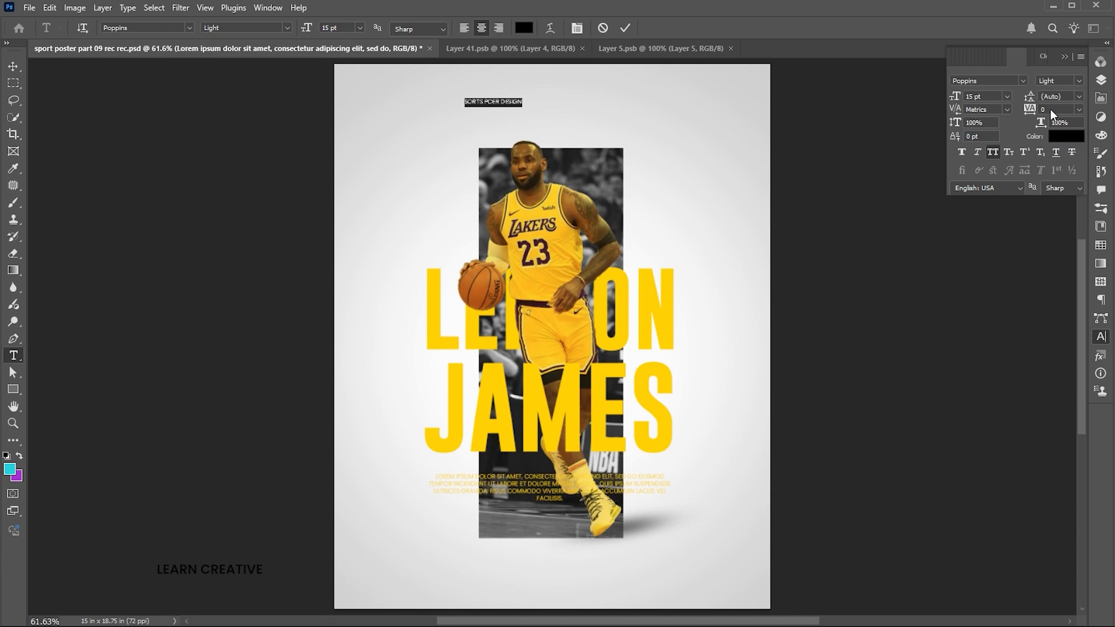
{"action": "type", "text": "600"}
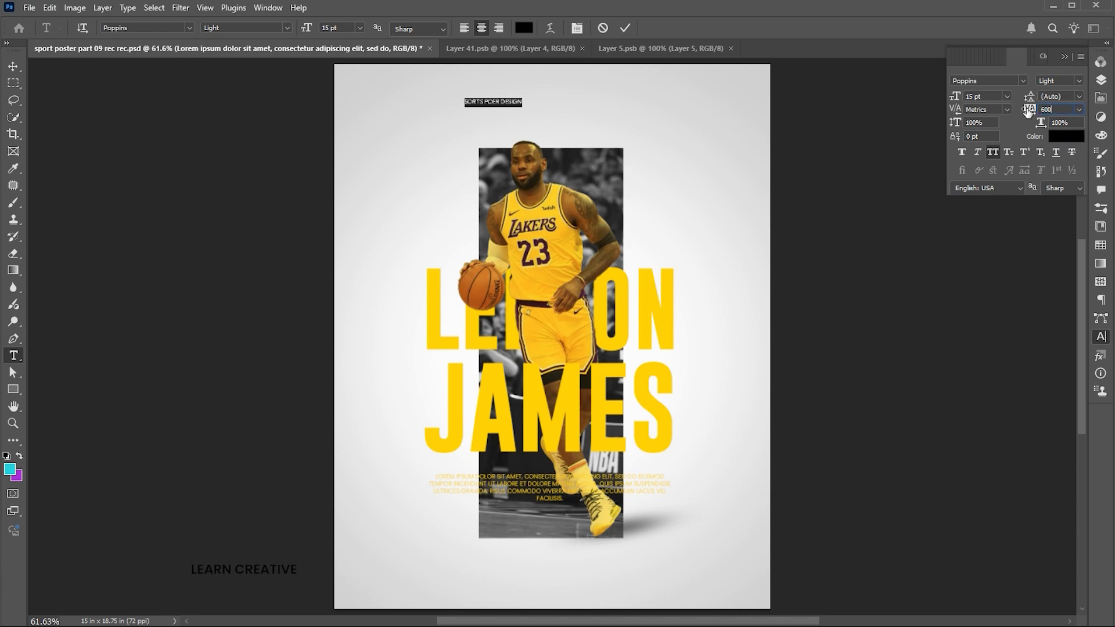
{"action": "key", "text": "Return"}
{"action": "left_click", "coordinate": [13, 66]}
{"action": "left_click", "coordinate": [526, 102]}
{"action": "key", "text": "ctrl+t"}
{"action": "left_click_drag", "start_coordinate": [553, 102], "coordinate": [607, 109]}
{"action": "key", "text": "Return"}
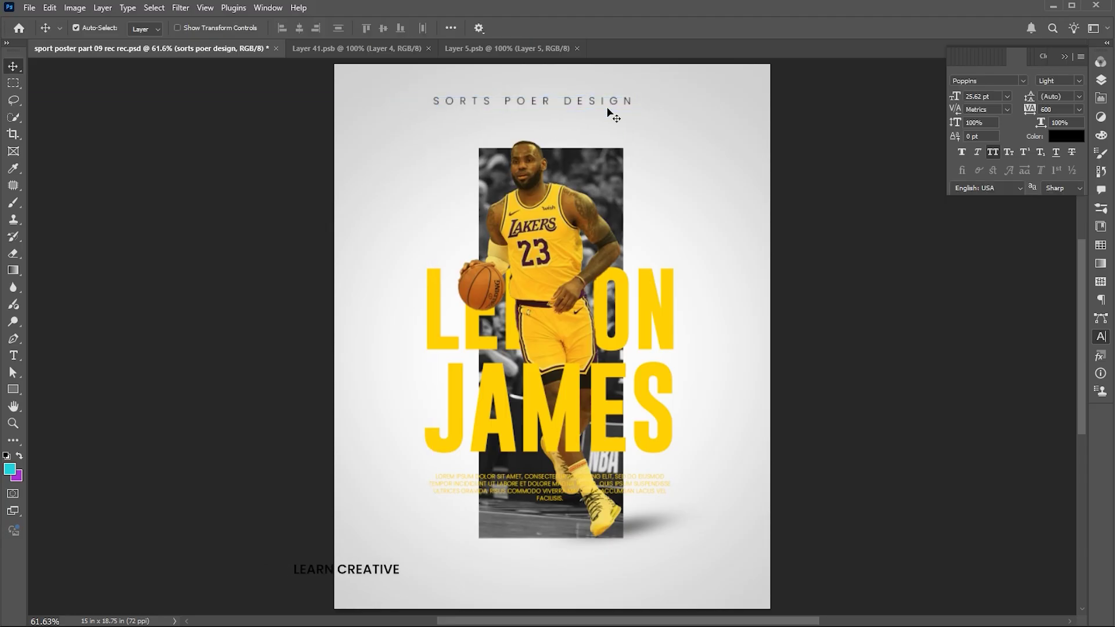
Step: Correct the spelling of the line above the photo strip so it reads SPORTS POSTER DESIGN
{"action": "double_click", "coordinate": [533, 101]}
{"action": "left_click", "coordinate": [533, 100]}
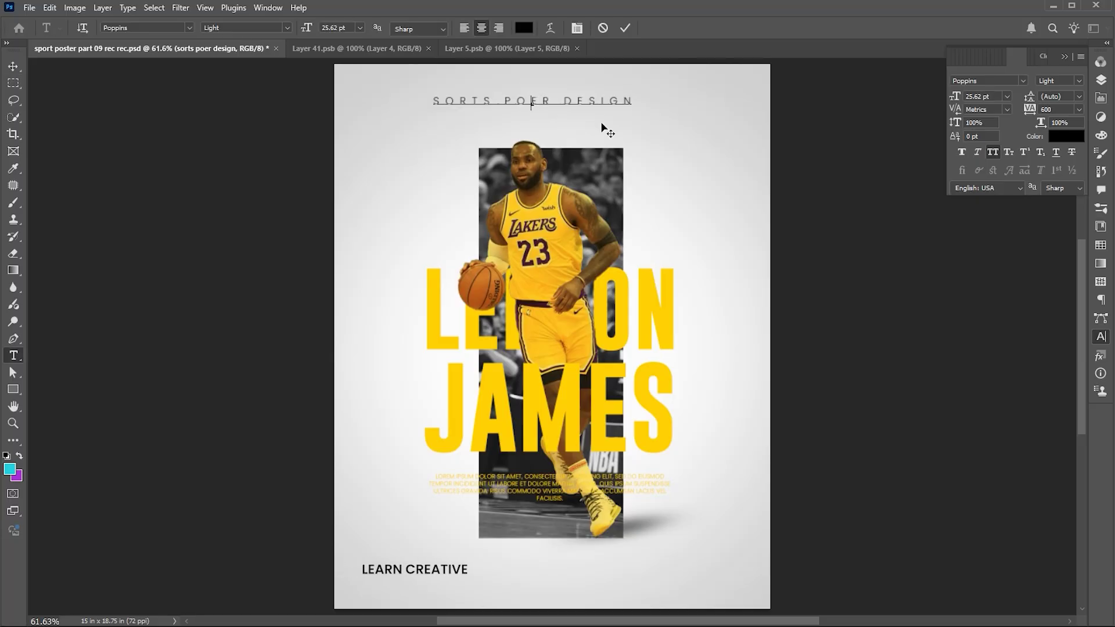
{"action": "type", "text": "ST"}
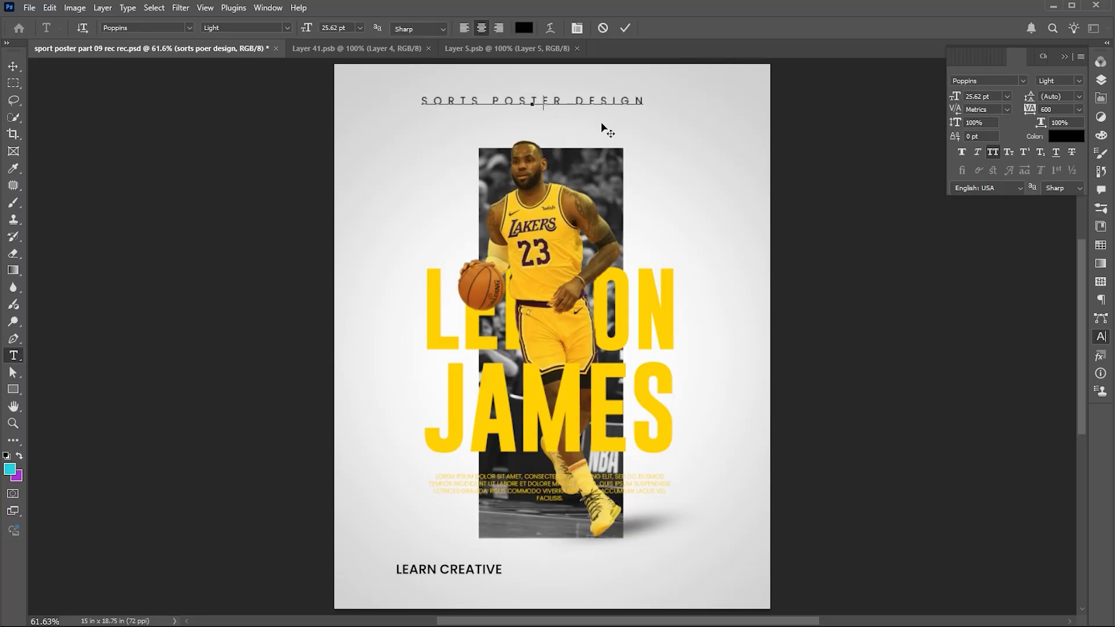
{"action": "left_click", "coordinate": [430, 100]}
{"action": "type", "text": "P"}
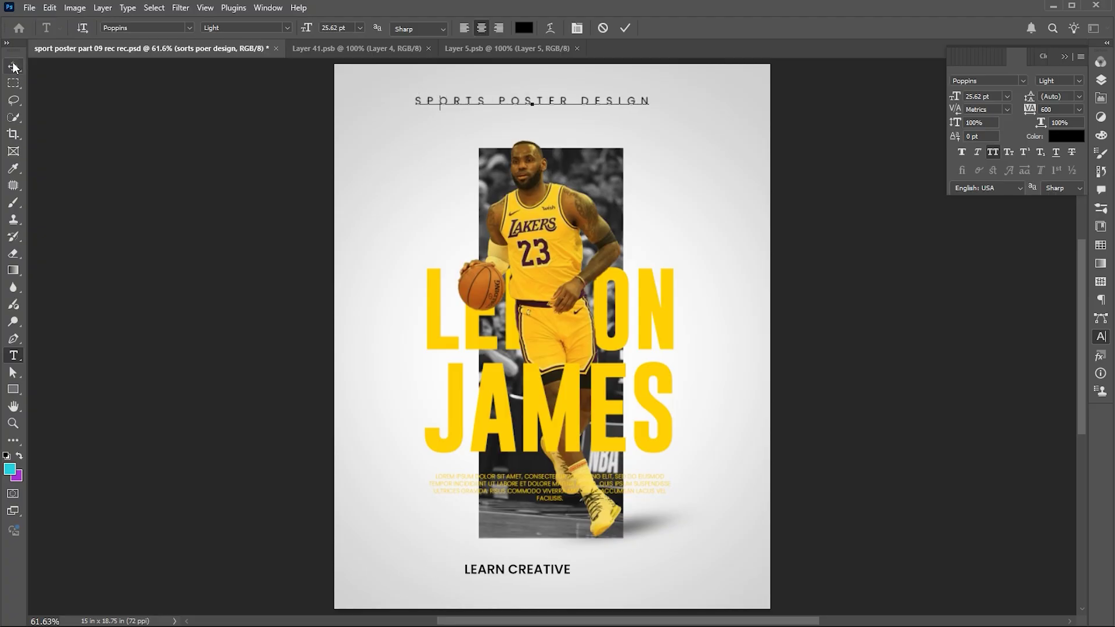
Step: Scale the SPORTS POSTER DESIGN line down to about 21.5 pt and nudge it into place above the photo strip
{"action": "left_click", "coordinate": [13, 66]}
{"action": "key", "text": "ctrl+t"}
{"action": "left_click_drag", "start_coordinate": [649, 95], "coordinate": [627, 105]}
{"action": "key", "text": "Return"}
{"action": "key", "text": "Right"}
{"action": "key", "text": "Right"}
{"action": "key", "text": "Right"}
{"action": "key", "text": "Right"}
{"action": "key", "text": "Right"}
{"action": "key", "text": "Right"}
{"action": "key", "text": "Right"}
{"action": "key", "text": "Right"}
{"action": "key", "text": "Right"}
{"action": "key", "text": "Right"}
{"action": "key", "text": "Right"}
{"action": "key", "text": "Right"}
{"action": "key", "text": "Right"}
{"action": "key", "text": "Right"}
{"action": "key", "text": "Right"}
{"action": "key", "text": "Right"}
{"action": "key", "text": "Right"}
{"action": "key", "text": "Right"}
{"action": "key", "text": "Right"}
{"action": "key", "text": "Right"}
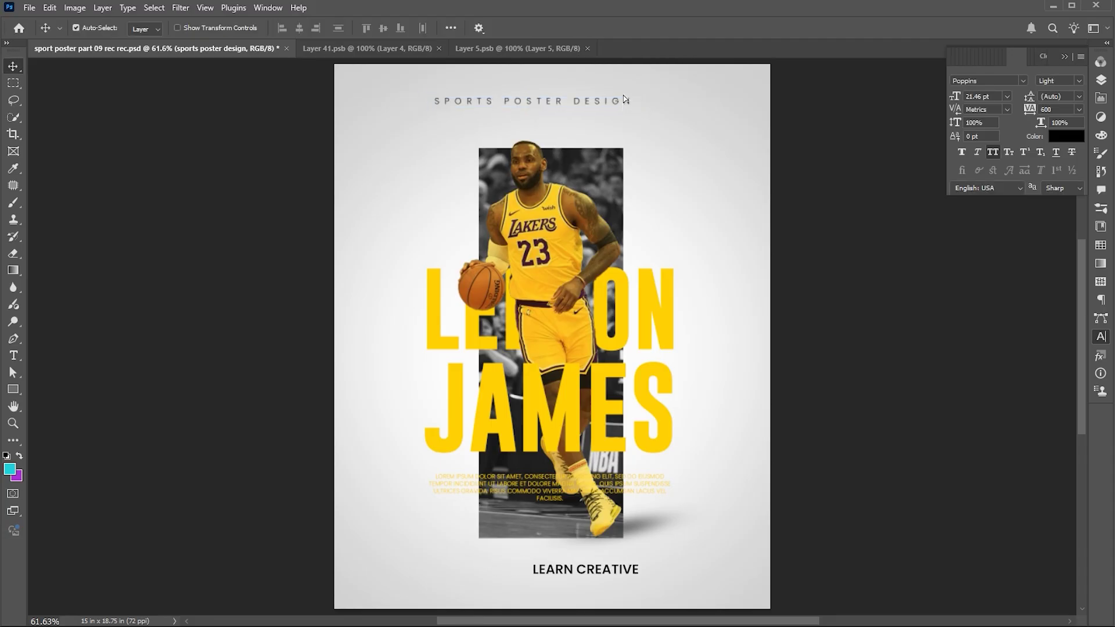
Step: Duplicate the SPORTS POSTER DESIGN line toward the poster's upper-left corner and replace the copy's text with 2025
{"action": "left_click_drag", "start_coordinate": [621, 96], "coordinate": [435, 103]}
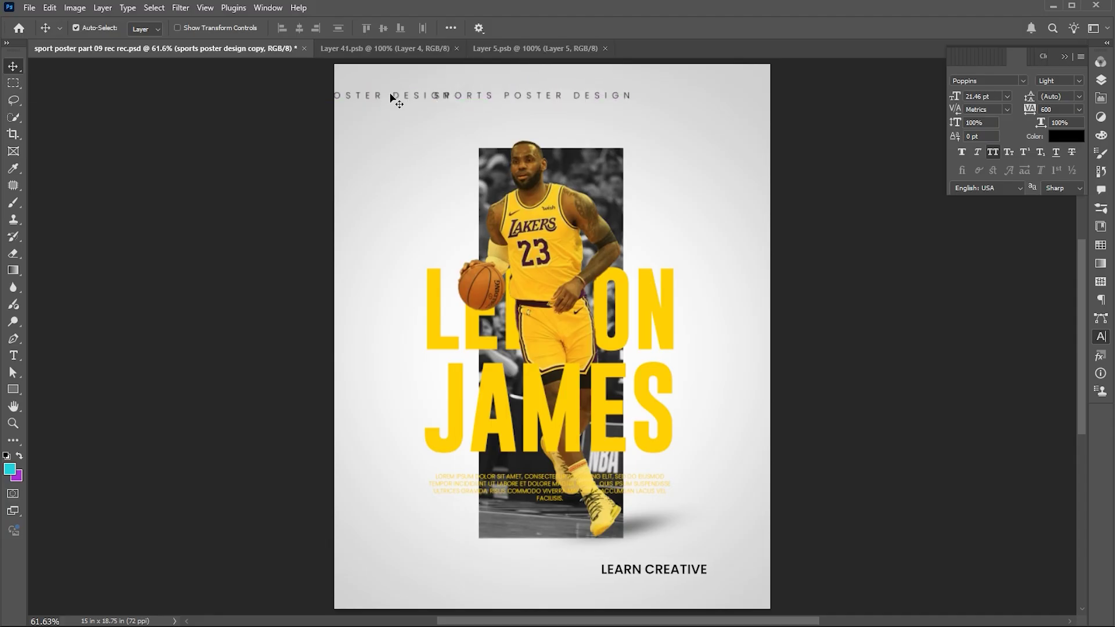
{"action": "key", "text": "t"}
{"action": "key", "text": "Return"}
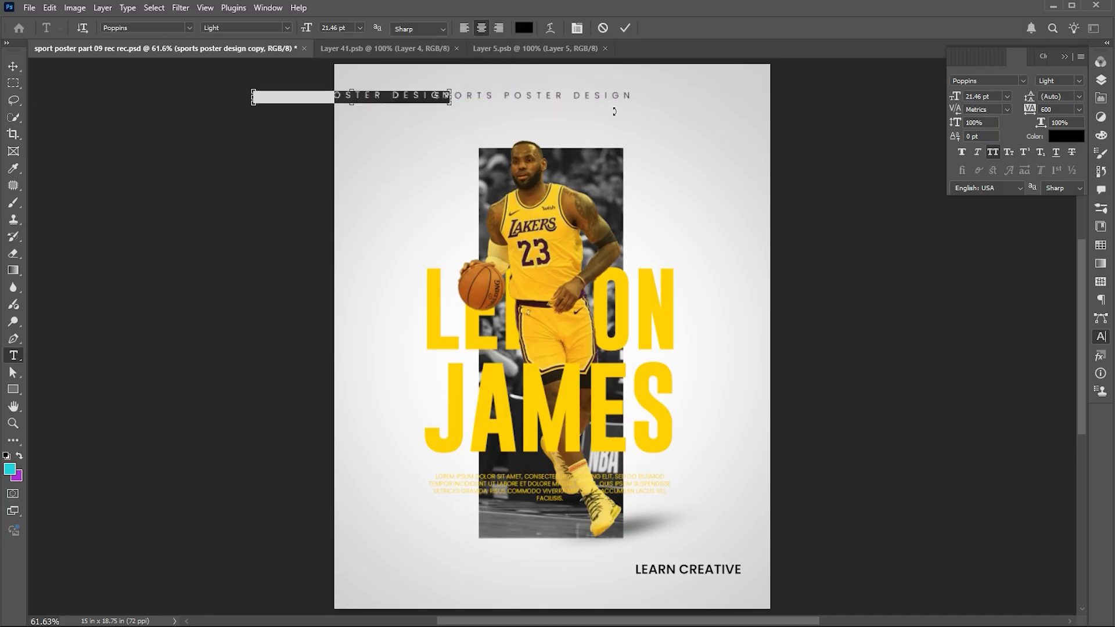
{"action": "type", "text": "2025"}
Step: Set the tracking of the 2025 text to 0 and change its font to Placard Condensed Regular
{"action": "key", "text": "ctrl+a"}
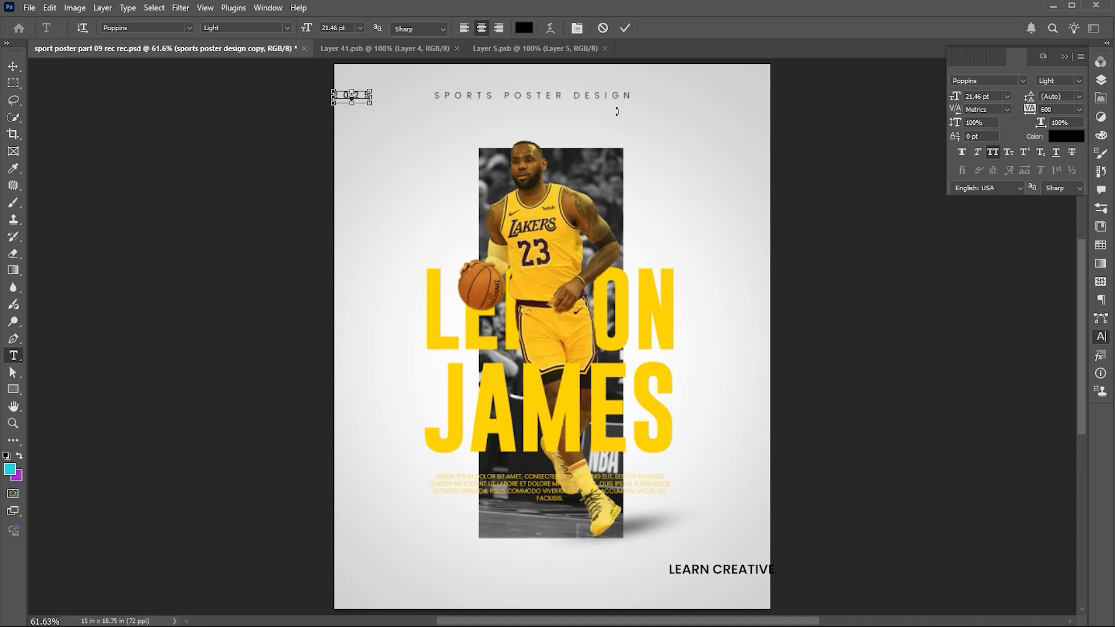
{"action": "left_click", "coordinate": [1029, 109]}
{"action": "type", "text": "0"}
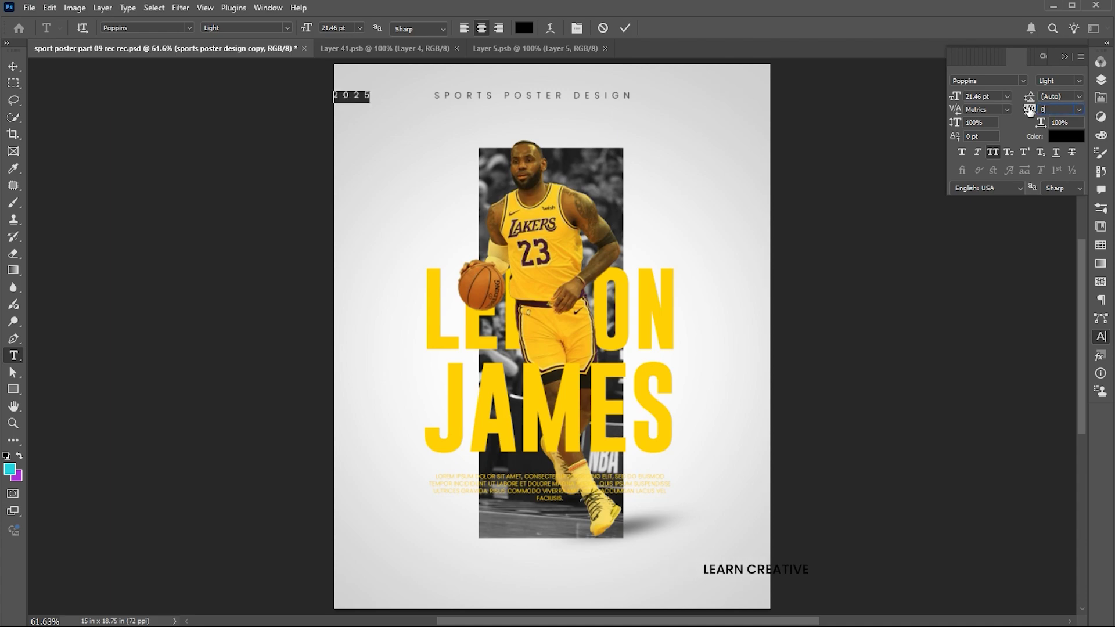
{"action": "key", "text": "Return"}
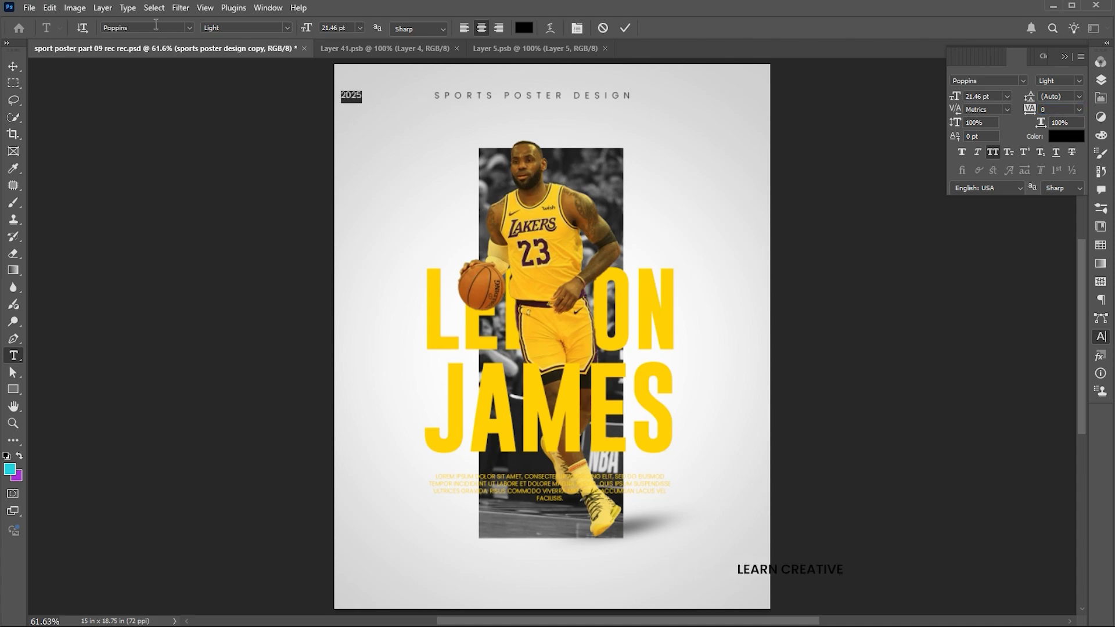
{"action": "left_click", "coordinate": [156, 27]}
{"action": "type", "text": "plac"}
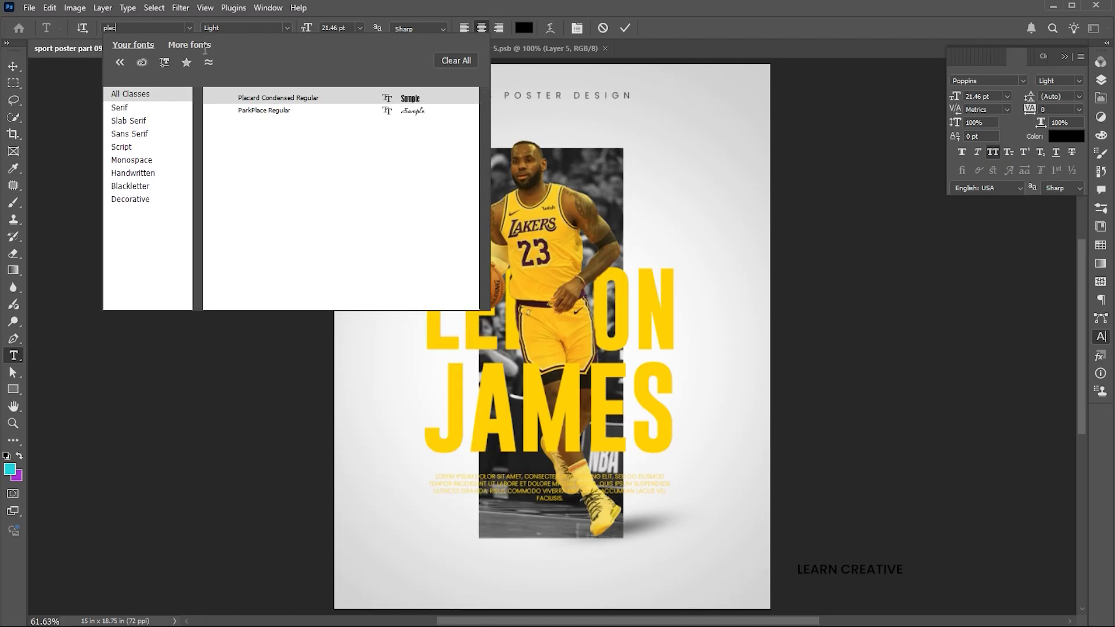
{"action": "left_click", "coordinate": [320, 98]}
{"action": "left_click", "coordinate": [12, 68]}
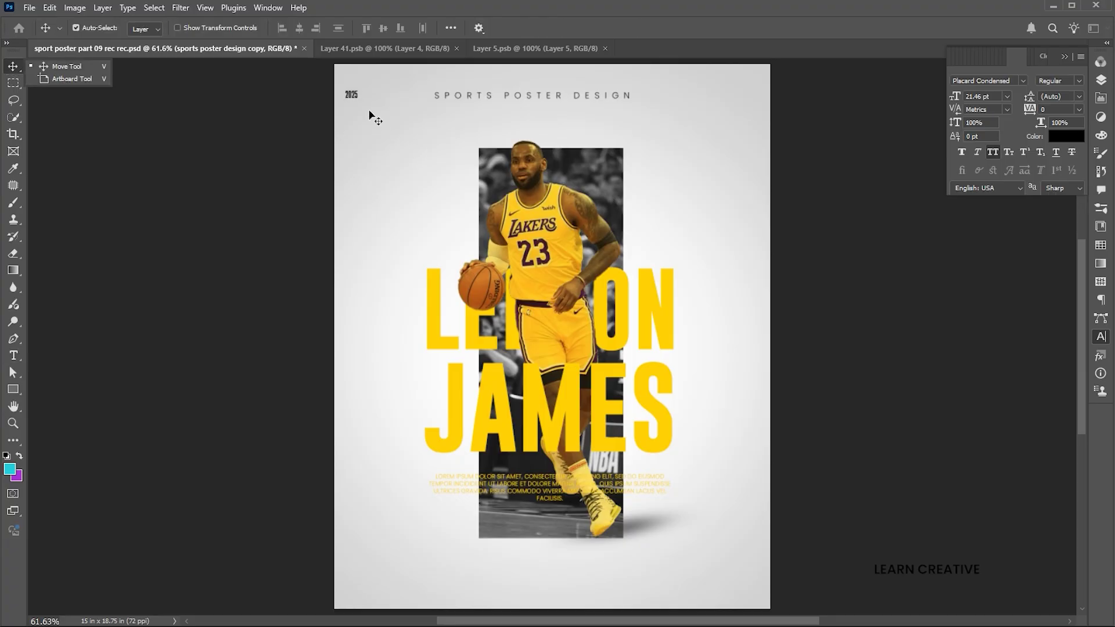
Step: Enlarge the 2025 text to about 74 pt in the poster's upper-left corner
{"action": "left_click", "coordinate": [350, 95]}
{"action": "key", "text": "ctrl+t"}
{"action": "left_click_drag", "start_coordinate": [360, 102], "coordinate": [382, 110]}
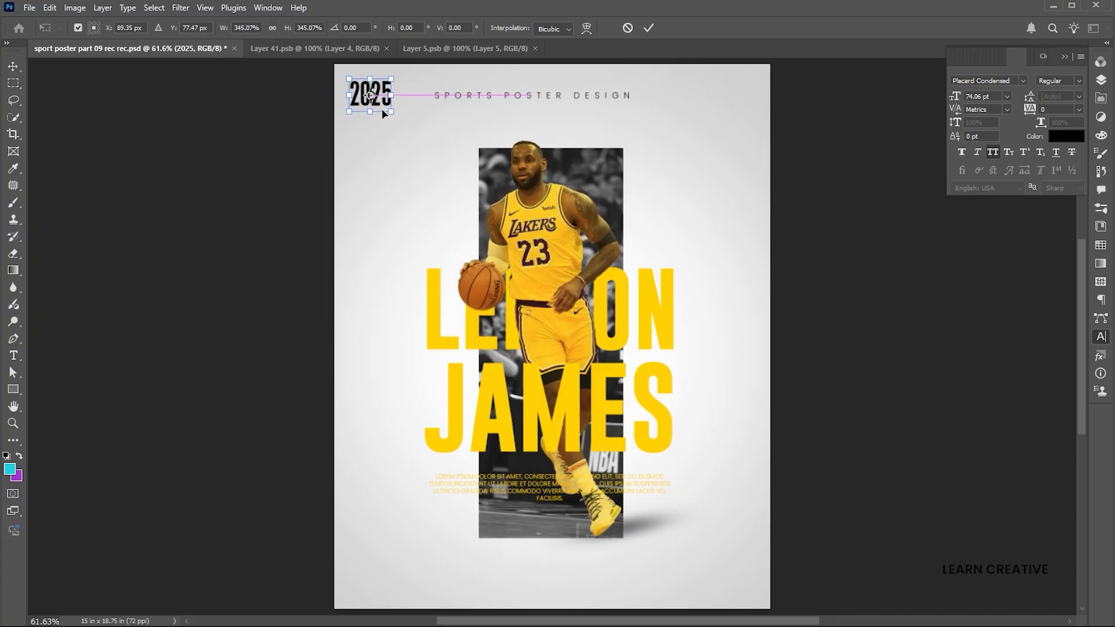
{"action": "key", "text": "Return"}
Step: Bring the barcode from Layer 41.psb into the poster and place it in the upper-right corner, level with the 2025 text
{"action": "left_click", "coordinate": [424, 48]}
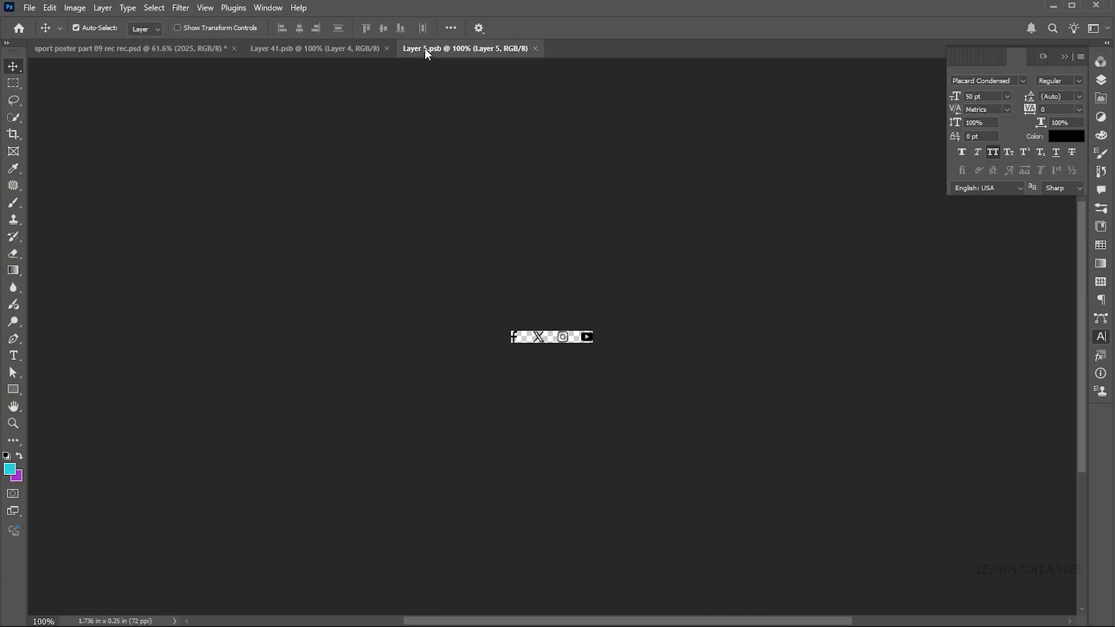
{"action": "left_click", "coordinate": [349, 48]}
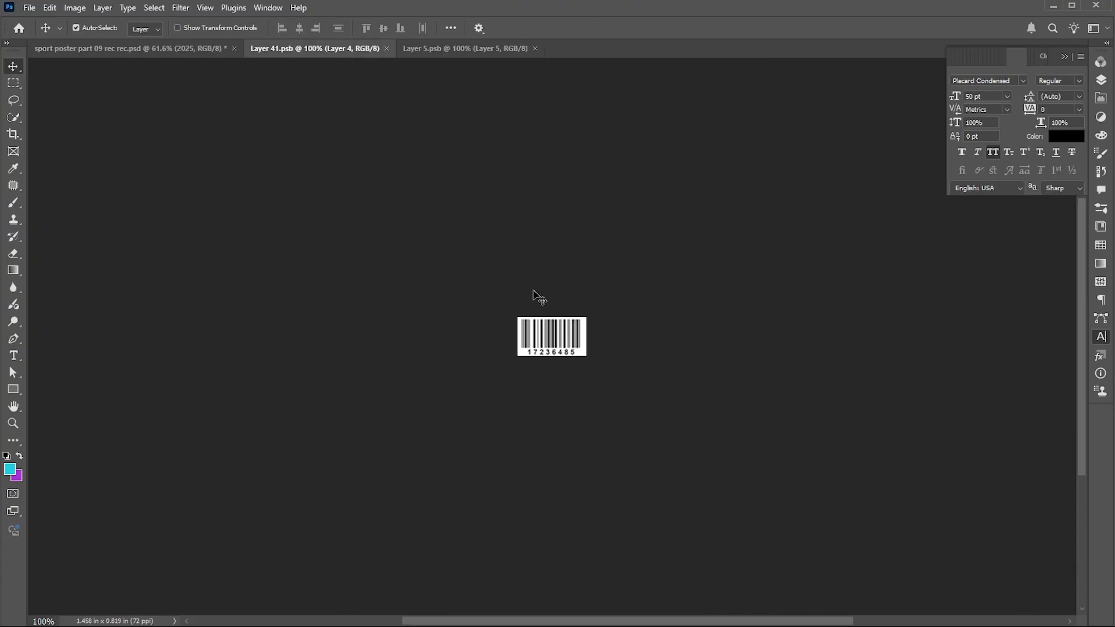
{"action": "left_click", "coordinate": [196, 49]}
{"action": "left_click_drag", "start_coordinate": [688, 119], "coordinate": [723, 103]}
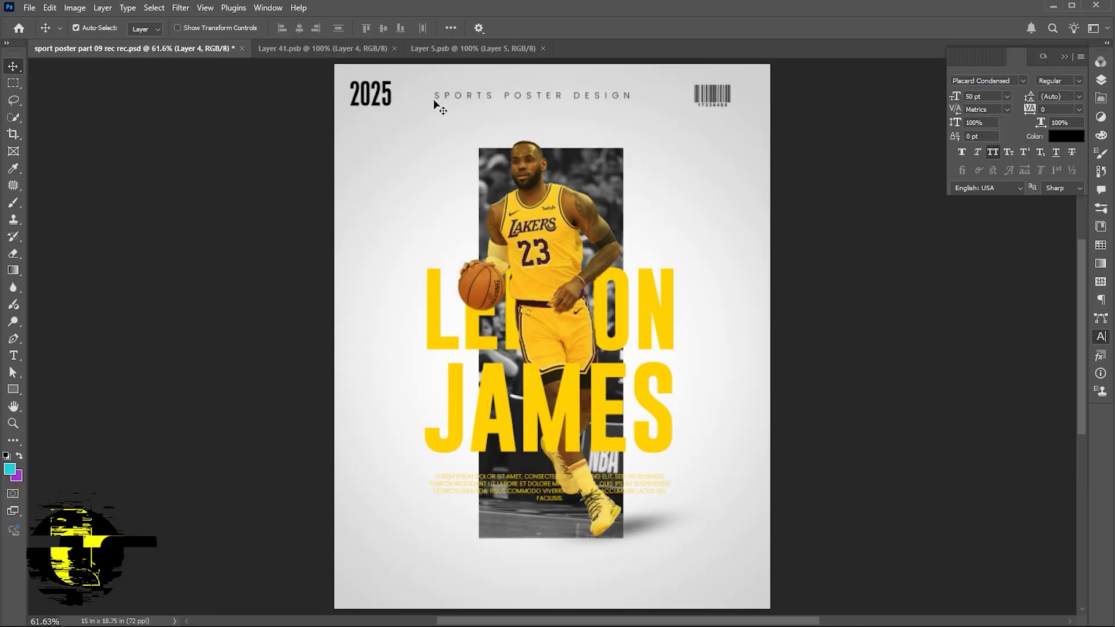
Step: Scale the 2025 text down to about 61 pt
{"action": "left_click", "coordinate": [388, 98]}
{"action": "key", "text": "ctrl+t"}
{"action": "left_click_drag", "start_coordinate": [393, 80], "coordinate": [385, 84]}
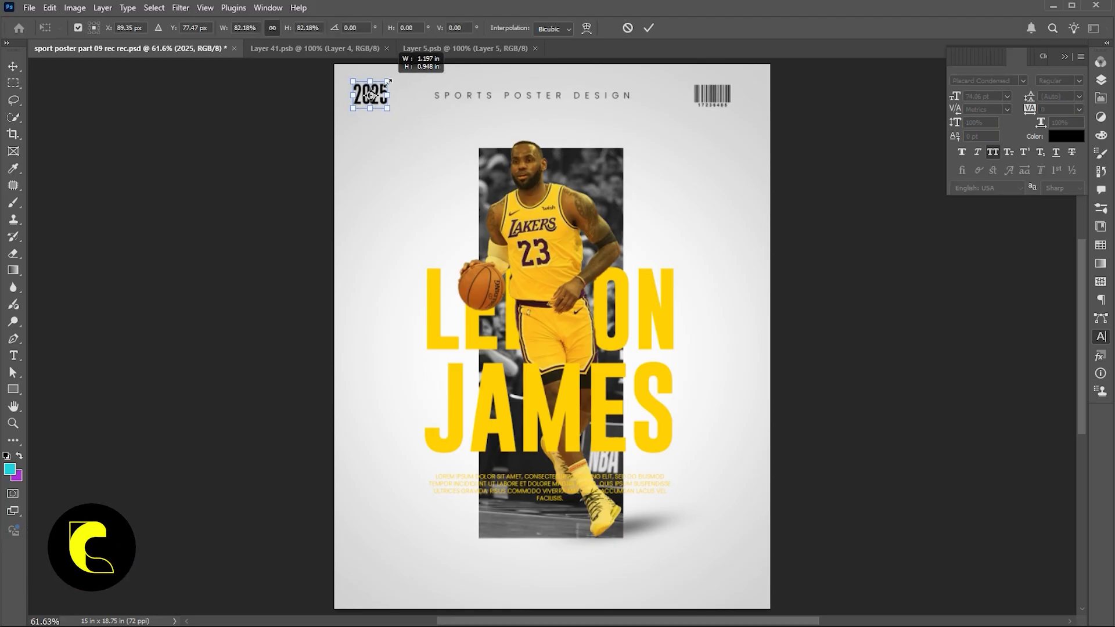
{"action": "key", "text": "Return"}
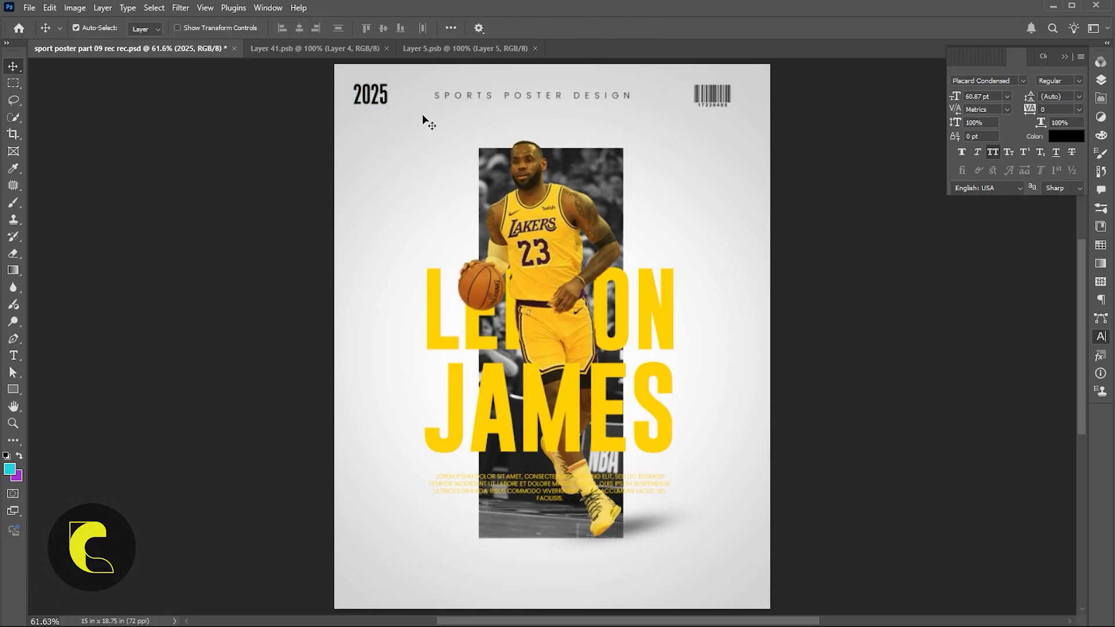
Step: Duplicate the SPORTS POSTER DESIGN line just below the photo strip and change the copy's text to COMPLETE PROCESS
{"action": "left_click_drag", "start_coordinate": [617, 100], "coordinate": [628, 556]}
{"action": "key", "text": "t"}
{"action": "key", "text": "Return"}
{"action": "left_click", "coordinate": [570, 552]}
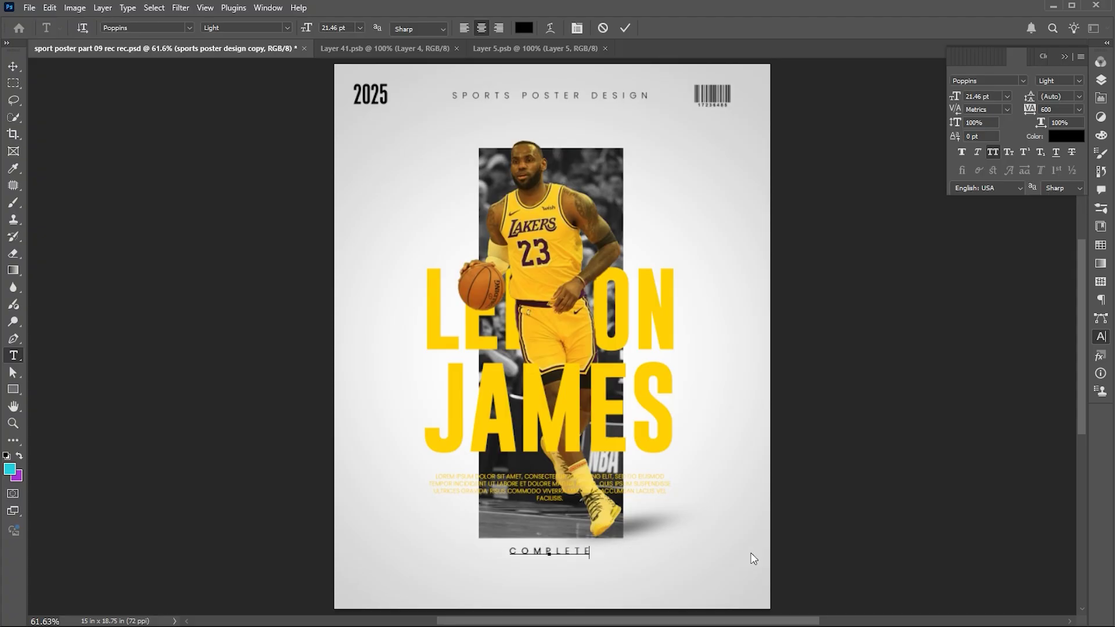
{"action": "type", "text": "COMPLETE PROCESS"}
Step: Scale the COMPLETE PROCESS line down so it roughly matches the width of the photo strip
{"action": "left_click", "coordinate": [13, 67]}
{"action": "key", "text": "ctrl+t"}
{"action": "left_click_drag", "start_coordinate": [633, 544], "coordinate": [624, 541]}
{"action": "key", "text": "Return"}
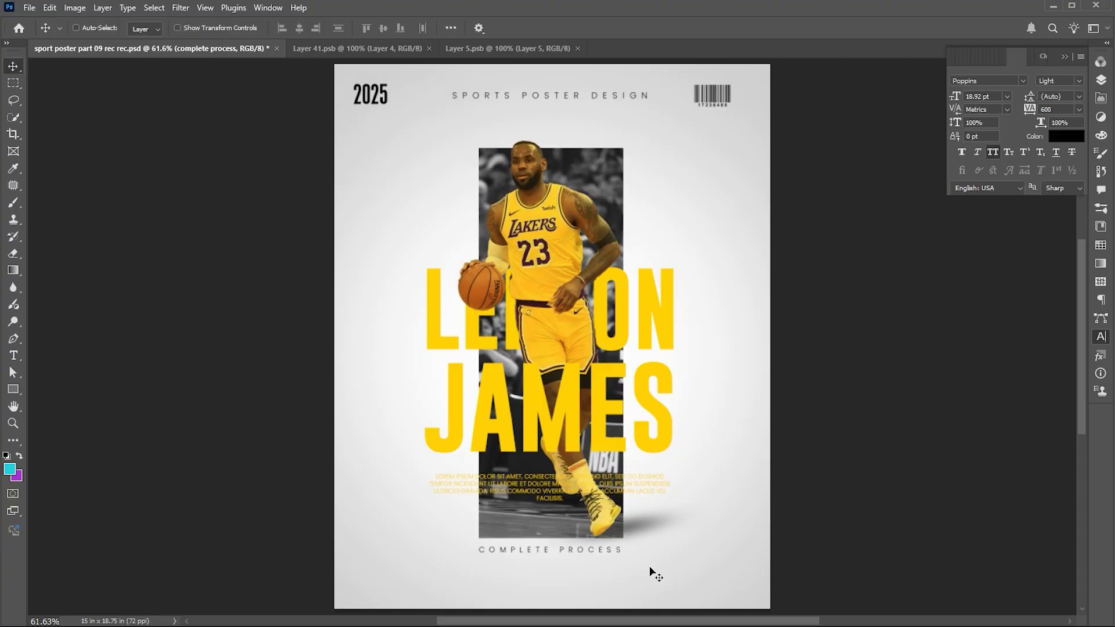
{"action": "key", "text": "ctrl+t"}
{"action": "left_click_drag", "start_coordinate": [620, 558], "coordinate": [622, 561]}
{"action": "key", "text": "Return"}
Step: Bring the social media icons from Layer 5.psb into the poster below COMPLETE PROCESS and center them horizontally
{"action": "left_click", "coordinate": [506, 48]}
{"action": "left_click_drag", "start_coordinate": [580, 344], "coordinate": [167, 50]}
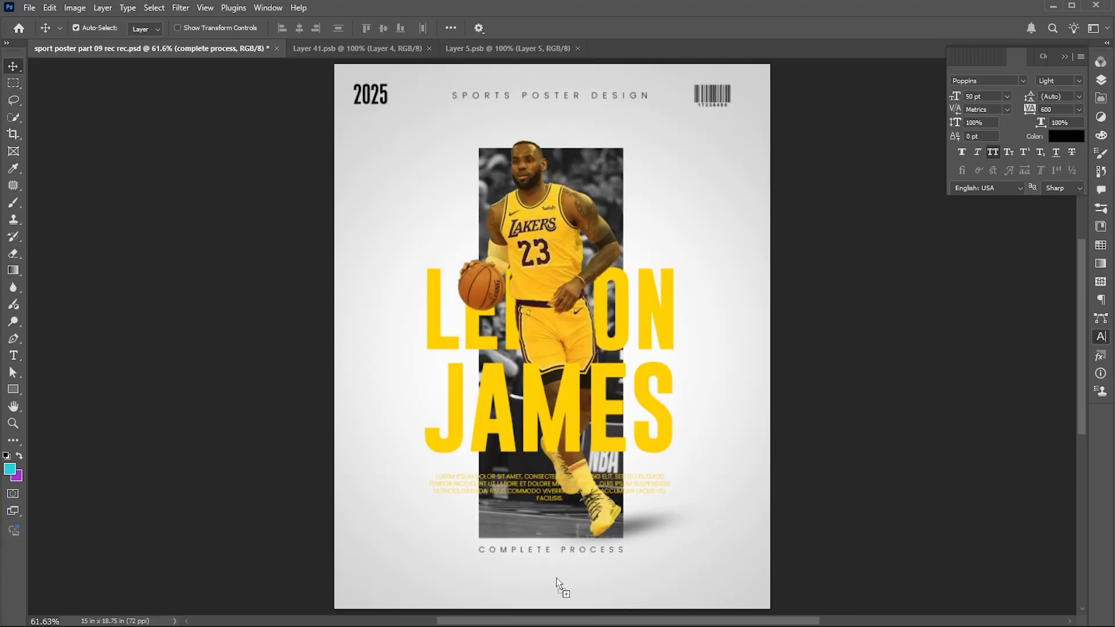
{"action": "left_click_drag", "start_coordinate": [578, 588], "coordinate": [589, 589]}
{"action": "left_click", "coordinate": [299, 27]}
{"action": "left_click", "coordinate": [842, 478], "text": "ctrl"}
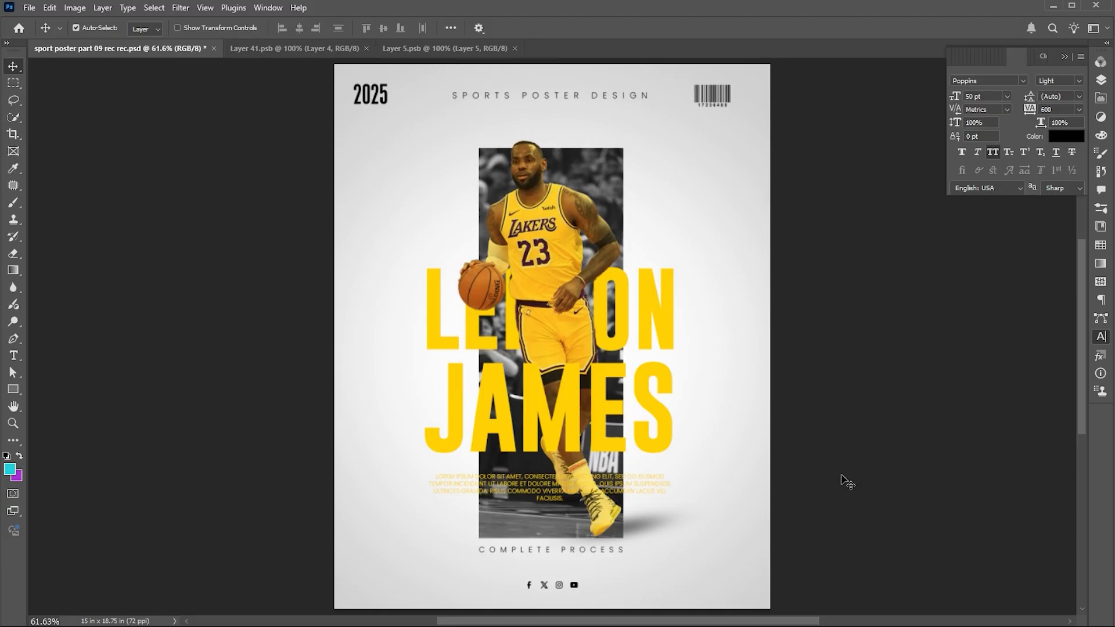